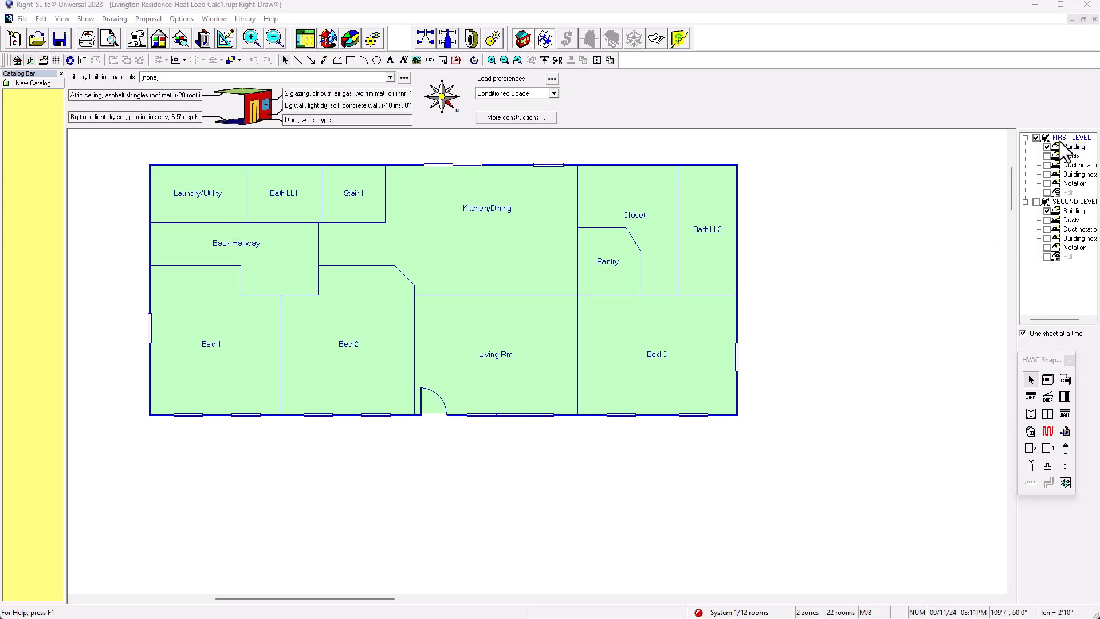
Step: View both levels' building sheets, and group all of the first level's rooms, windows and doors into one object
click(1073, 212)
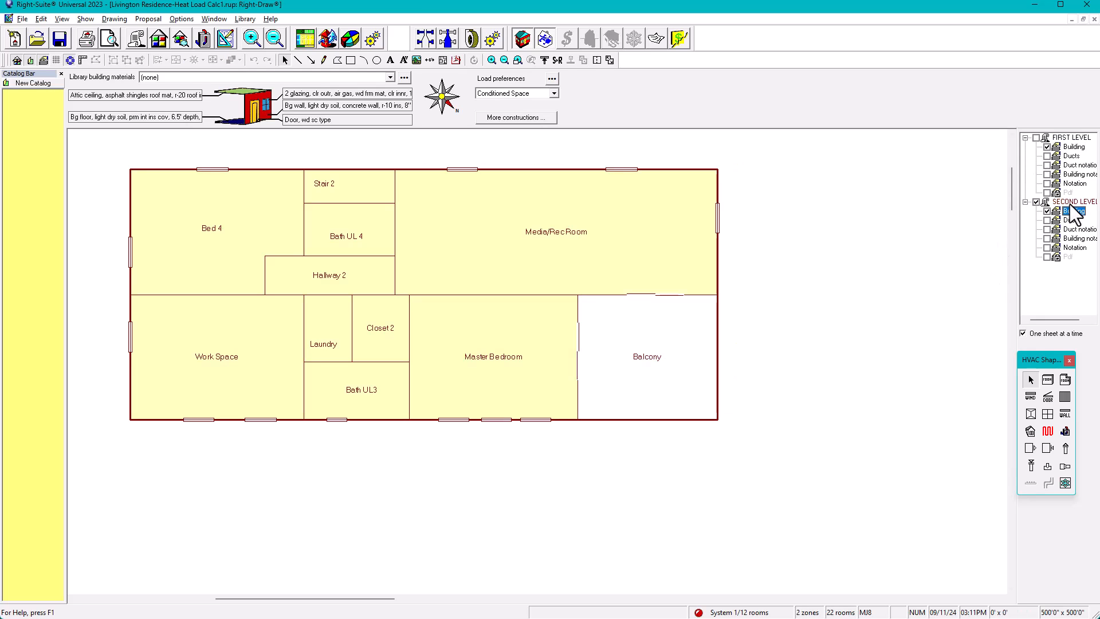
click(1058, 145)
click(1067, 211)
click(1061, 146)
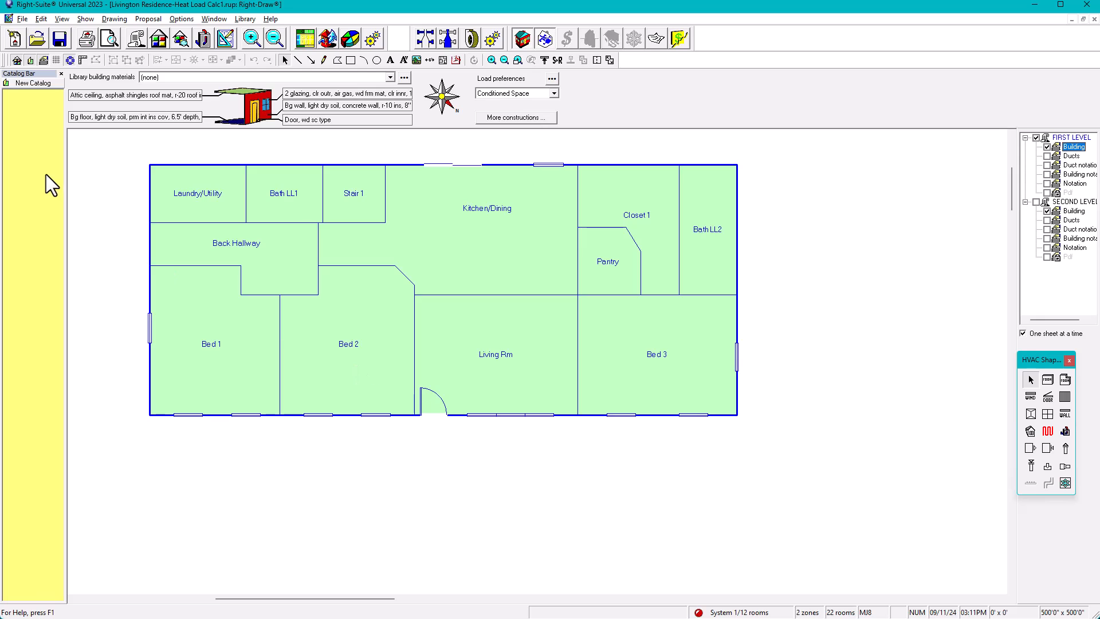
drag(138, 155, 799, 468)
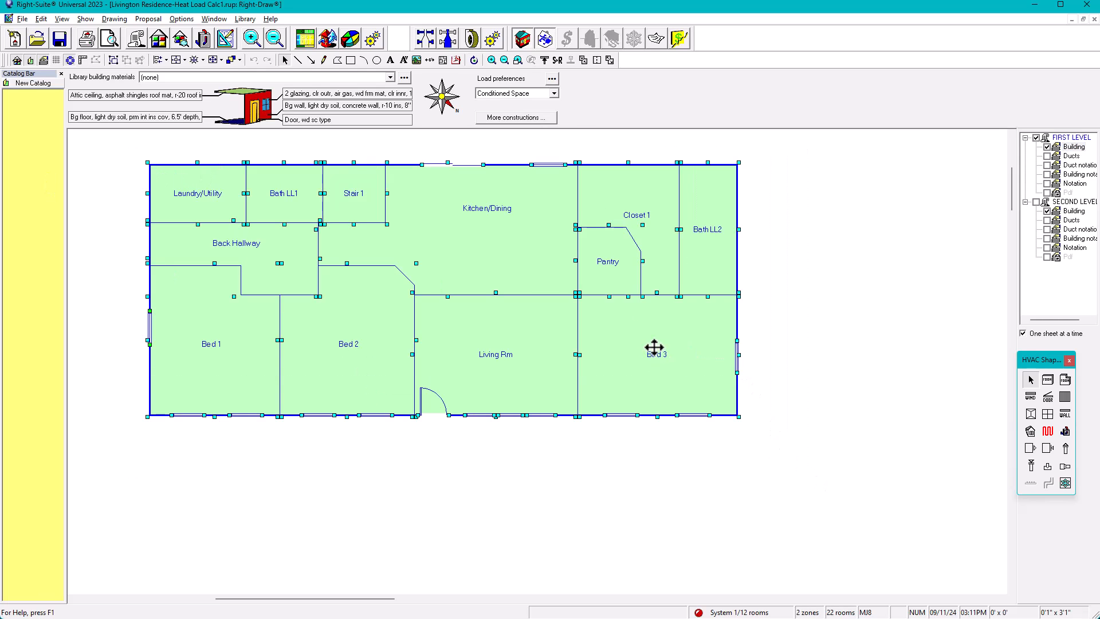
click(112, 60)
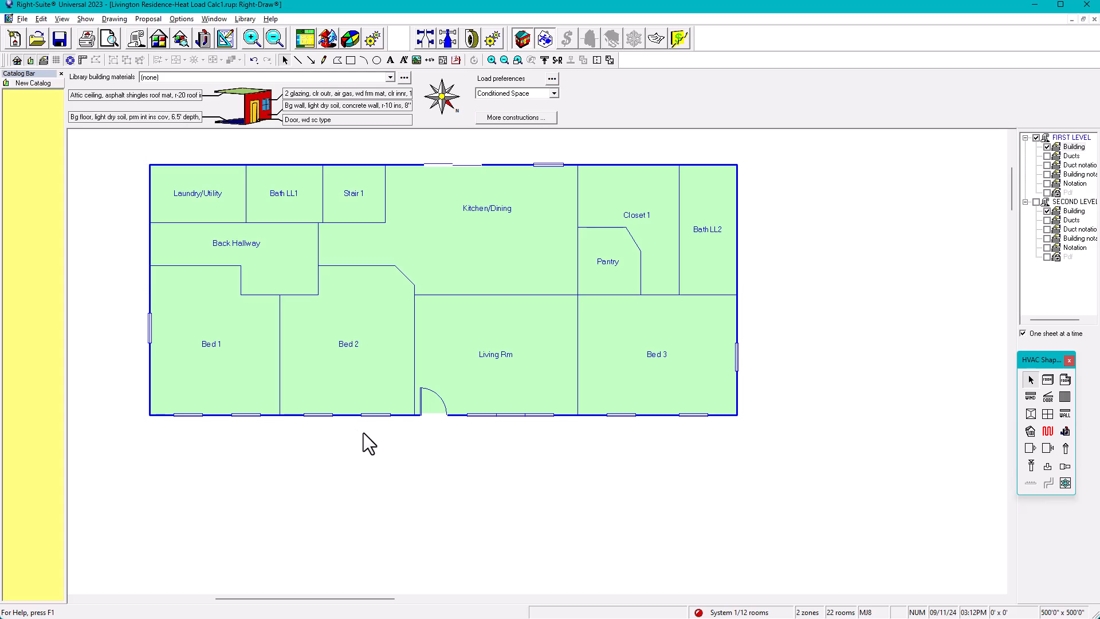
Step: Try moving the grouped first-level plan as a single object, and undo the move
mouse_move(474, 337)
mouse_down()
mouse_move(626, 428)
mouse_move(672, 433)
mouse_move(521, 327)
mouse_move(480, 319)
mouse_up()
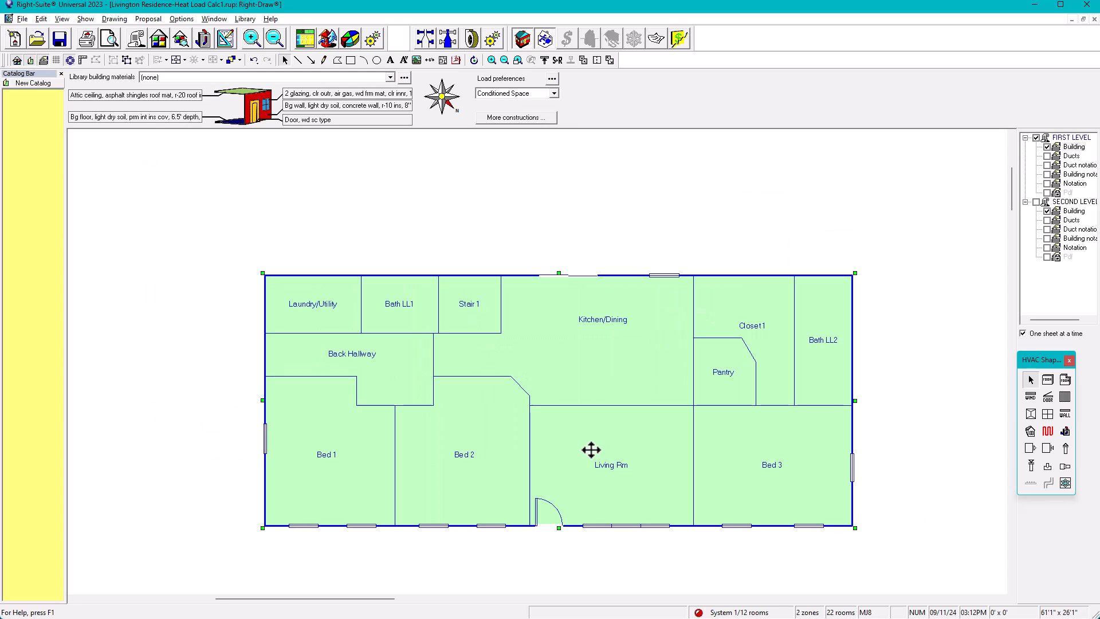
drag(659, 447, 663, 363)
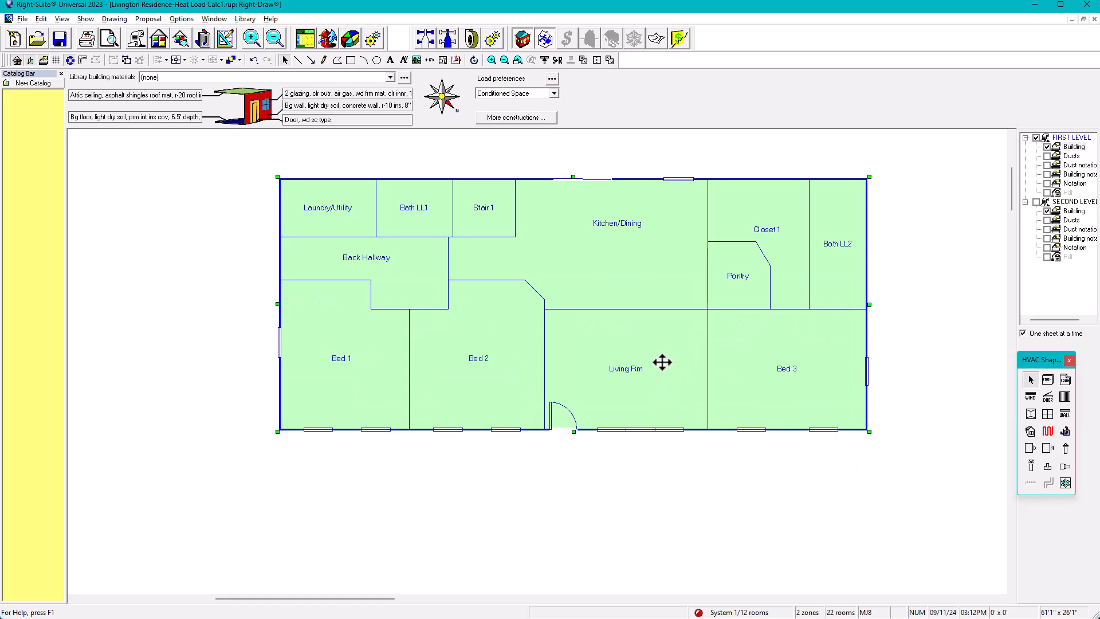
key(ctrl+z)
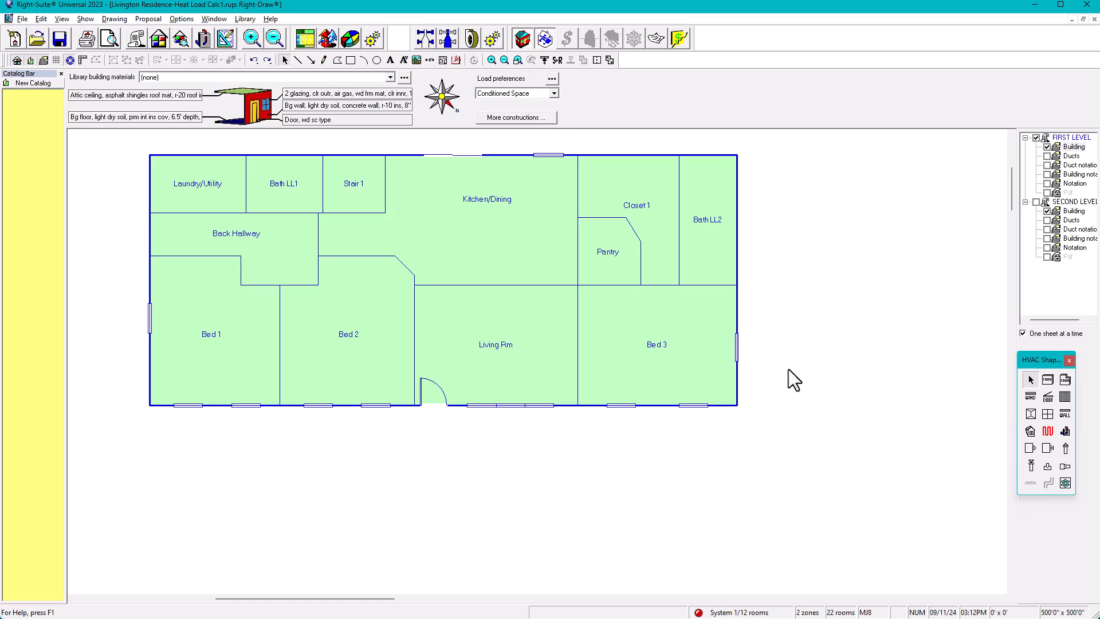
Step: On the second level, try moving the ungrouped Media/Rec Room and Master Bedroom individually, and undo both moves
scroll(799, 355, down, 1)
middle_drag(792, 373, 746, 404)
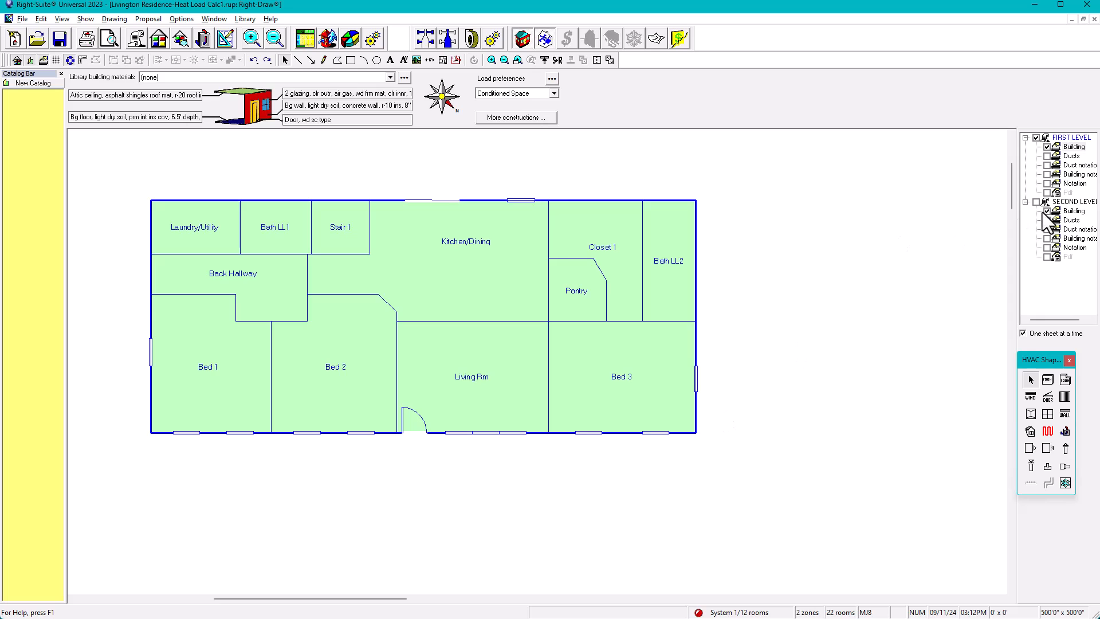
click(1072, 202)
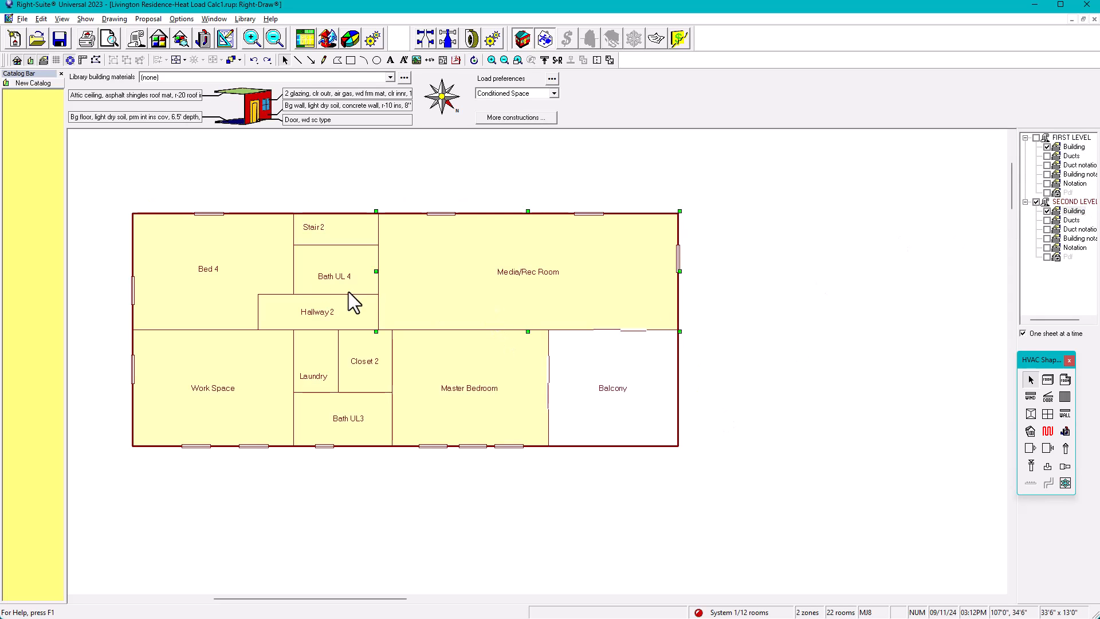
click(460, 266)
drag(460, 266, 674, 239)
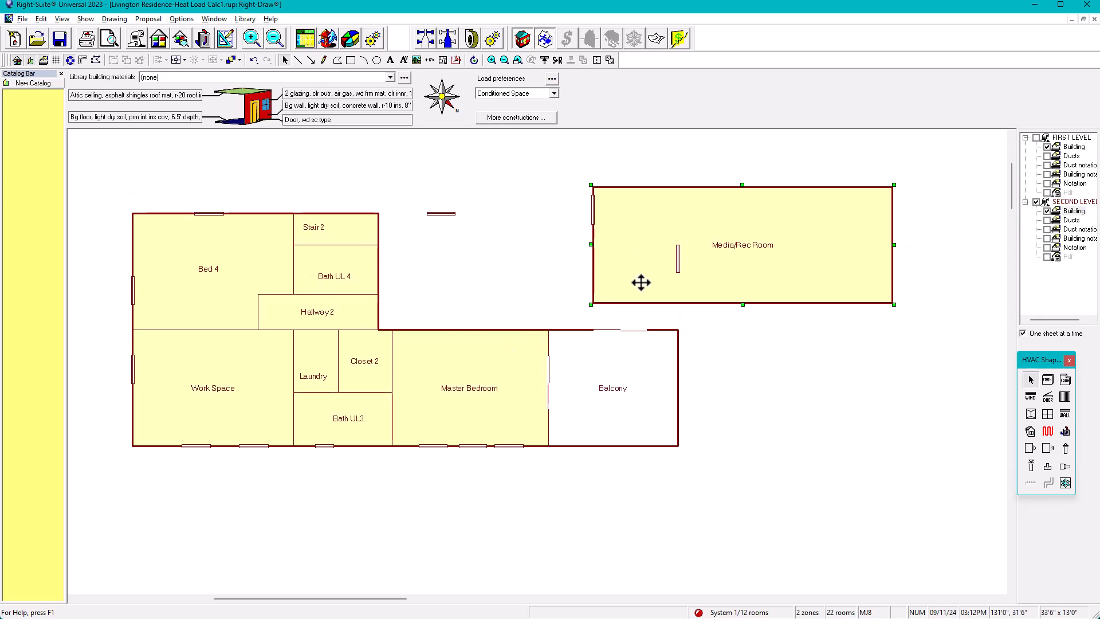
drag(513, 371, 589, 479)
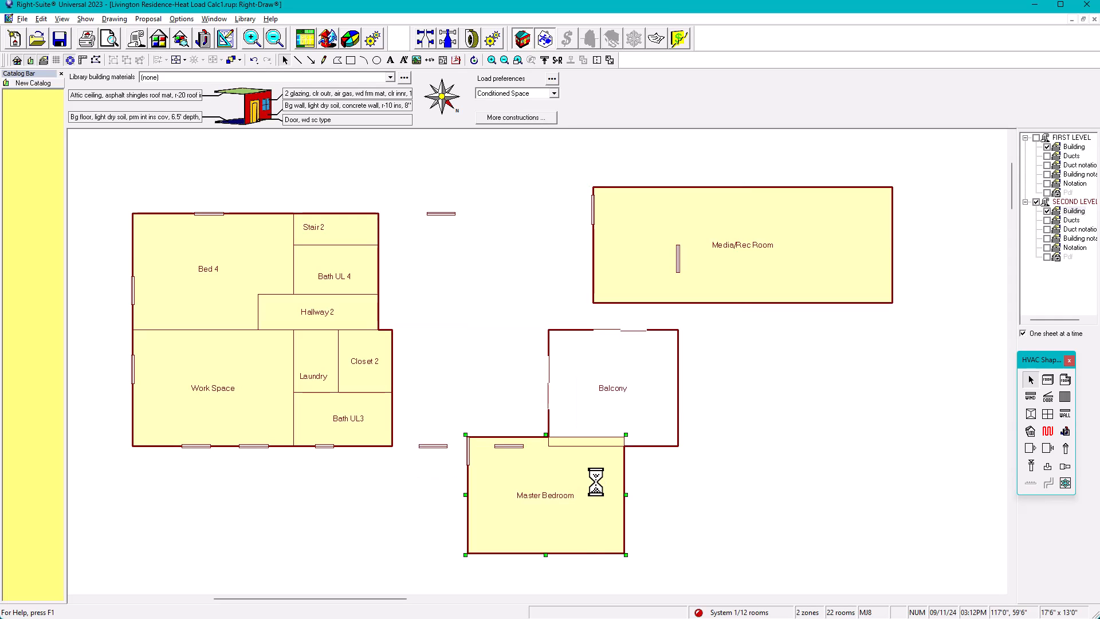
key(ctrl+z)
key(ctrl+z)
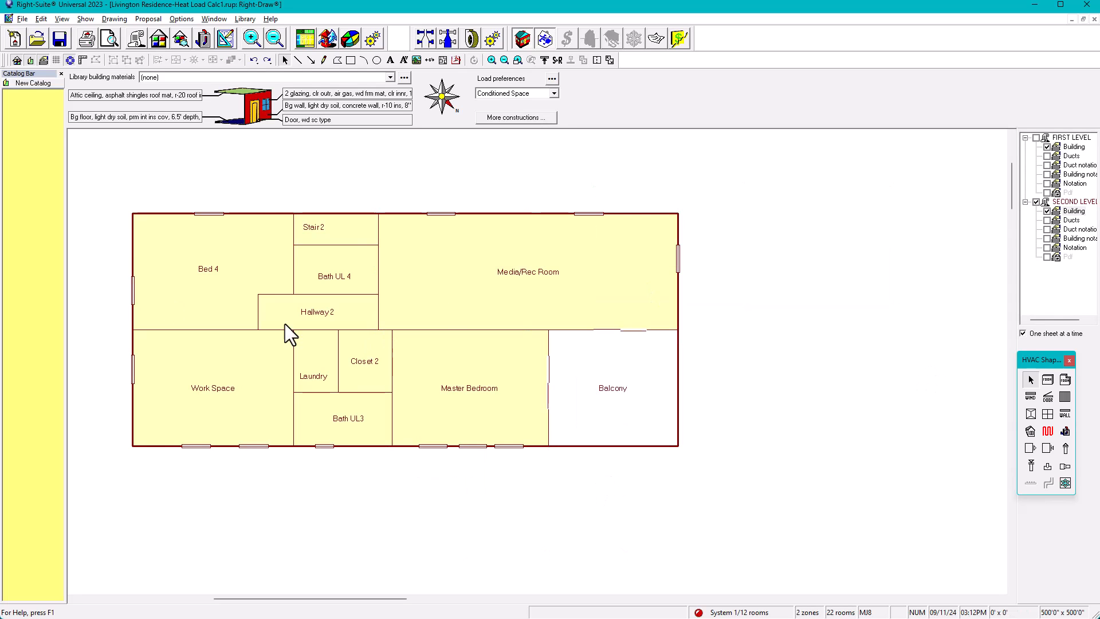
Step: Group all of the second level's rooms, windows and doors into one object
drag(84, 187, 773, 497)
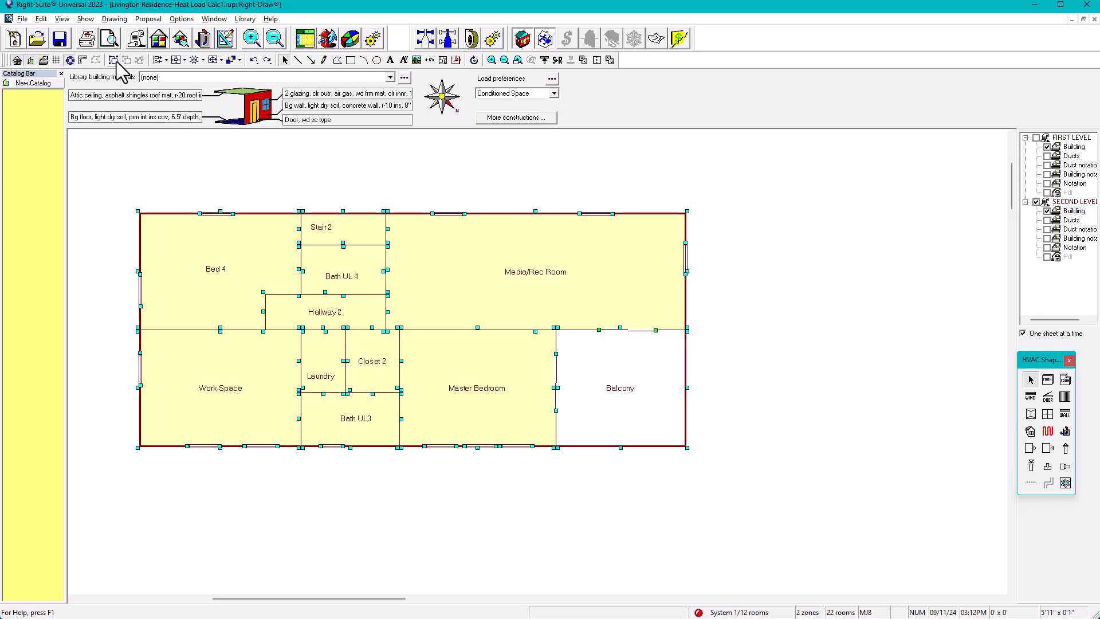
click(114, 60)
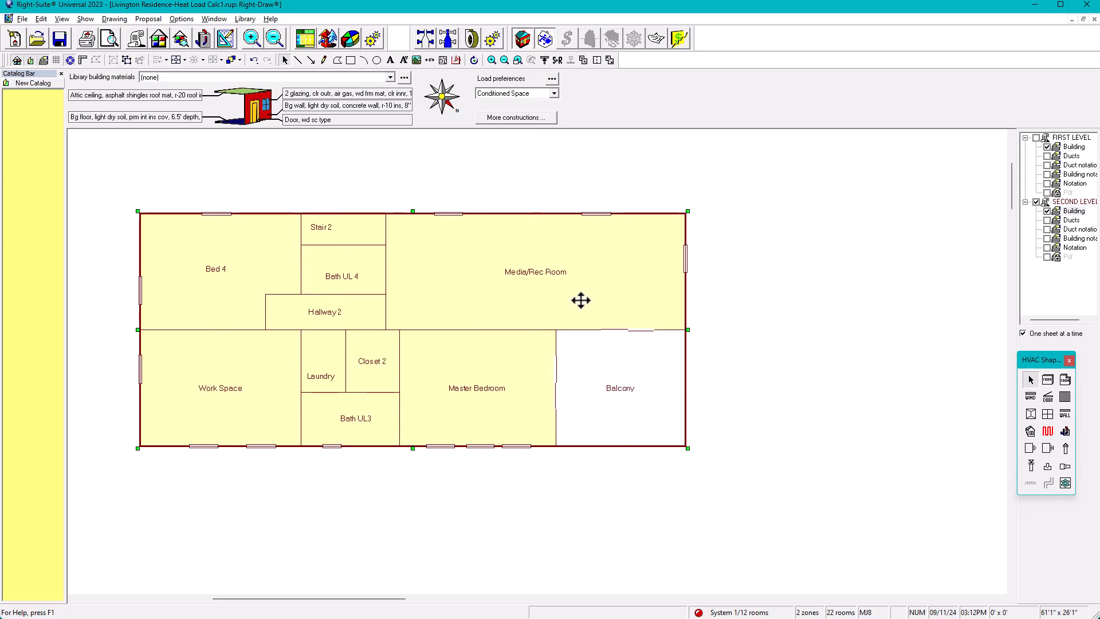
Step: Try moving the grouped second-level plan as a single object, and undo the move
drag(488, 253, 481, 441)
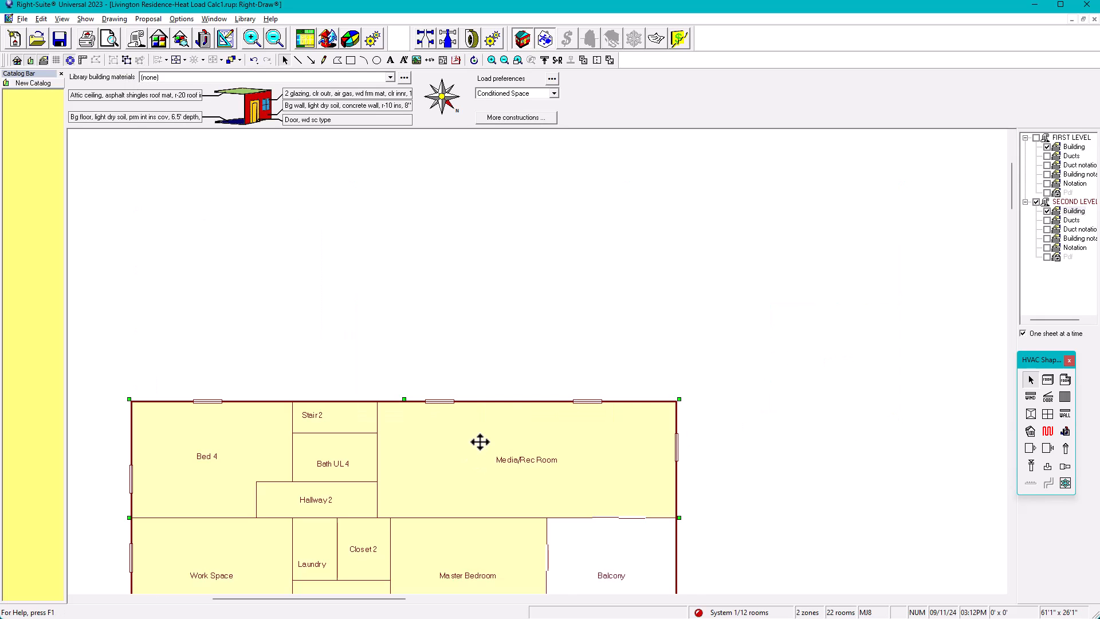
key(ctrl+z)
key(ctrl+z)
click(772, 364)
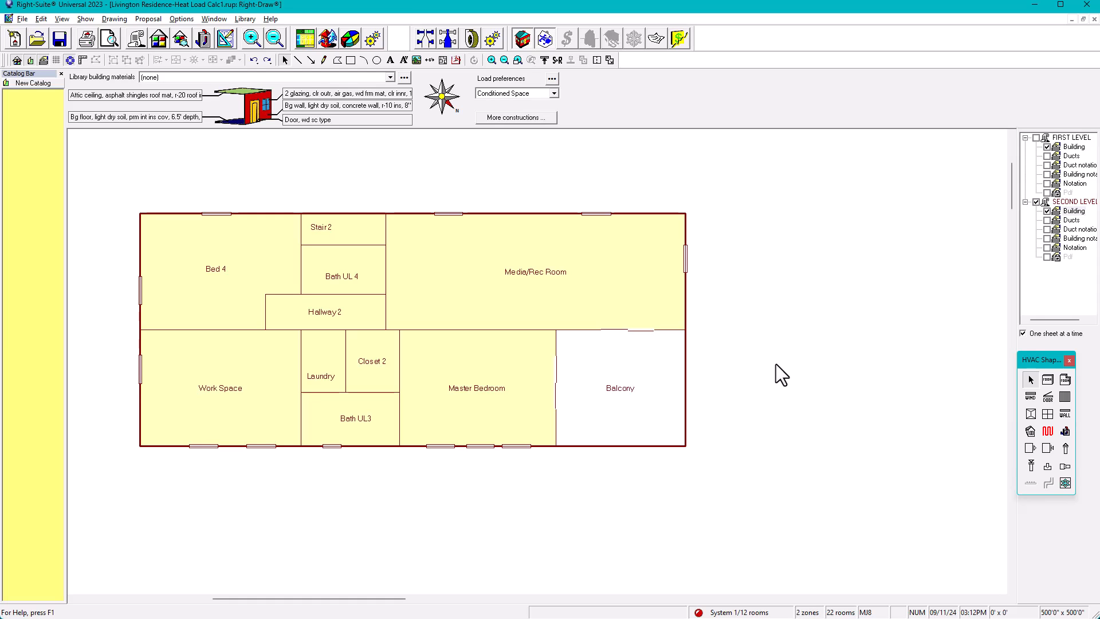
Step: Select the grouped plan on each level to check that it is held together as one object
click(520, 300)
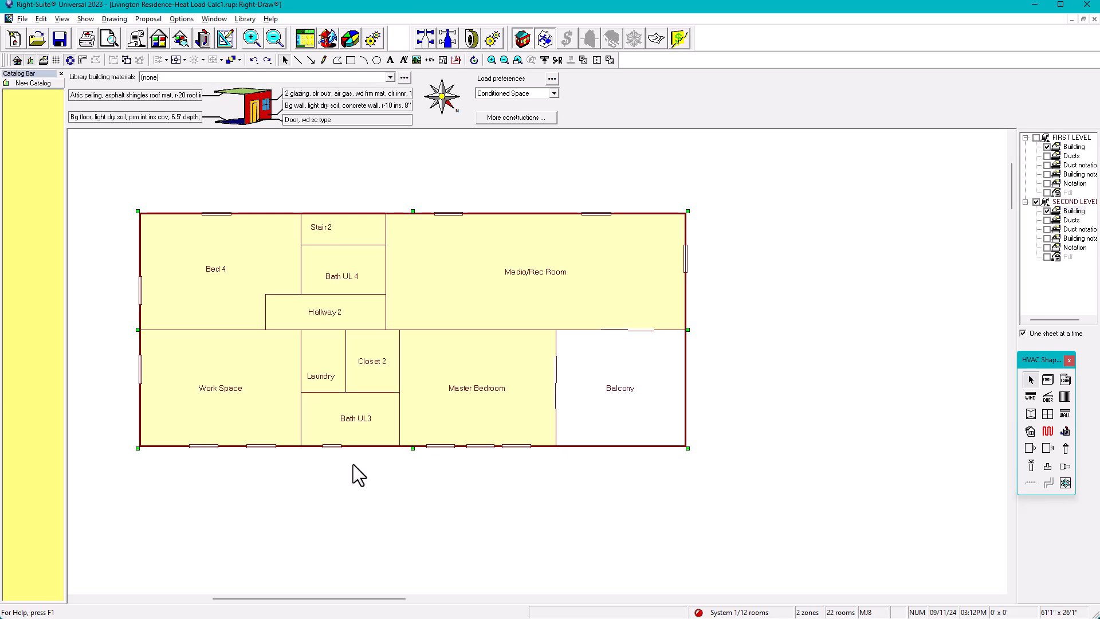
click(1073, 147)
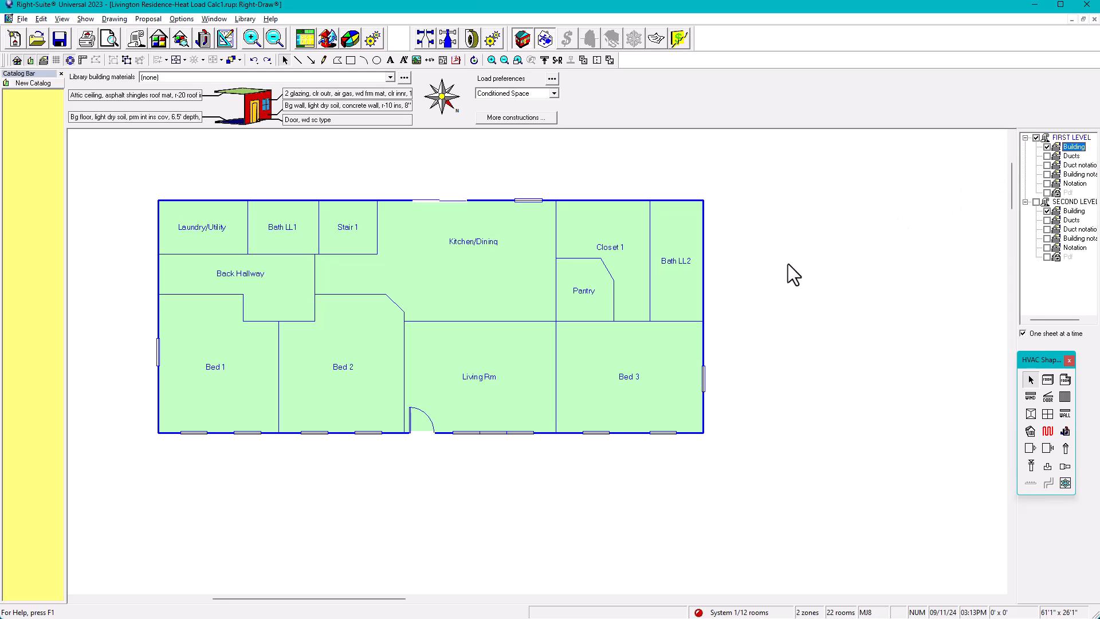
click(486, 321)
click(153, 133)
click(225, 267)
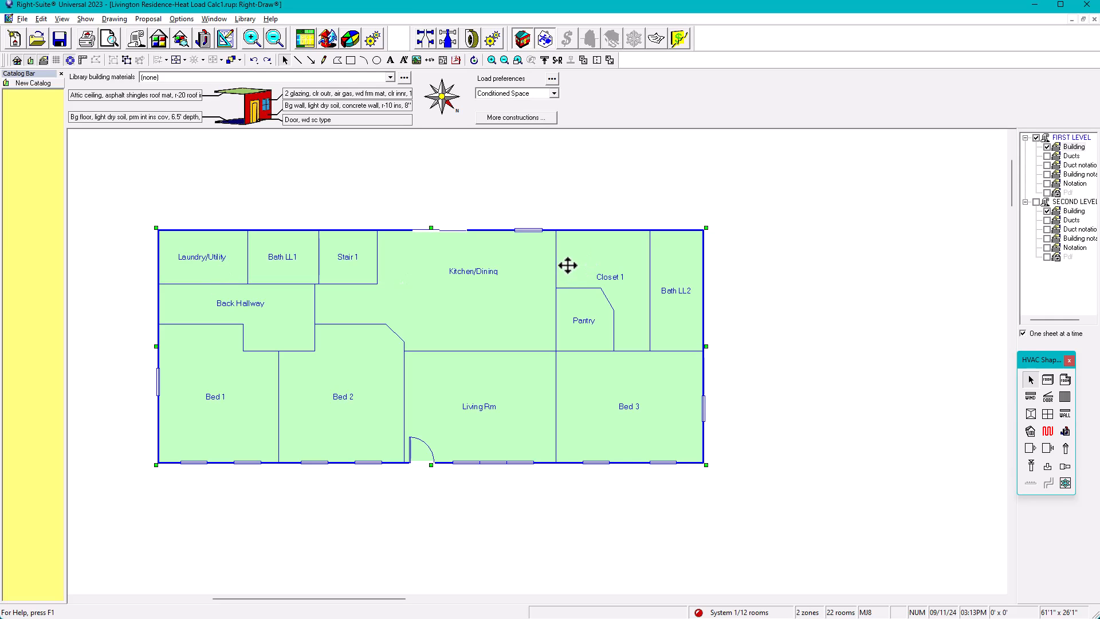
Step: Turn off the one-sheet-at-a-time display and show the first and second levels overlaid
click(1023, 333)
click(1023, 333)
click(1037, 204)
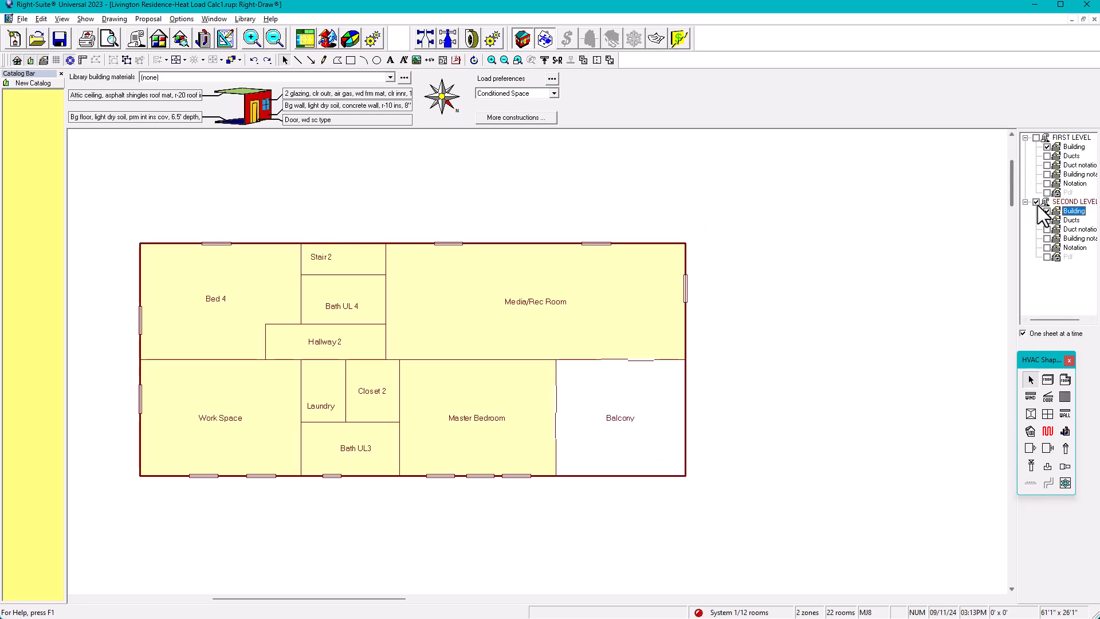
click(1036, 139)
click(1023, 333)
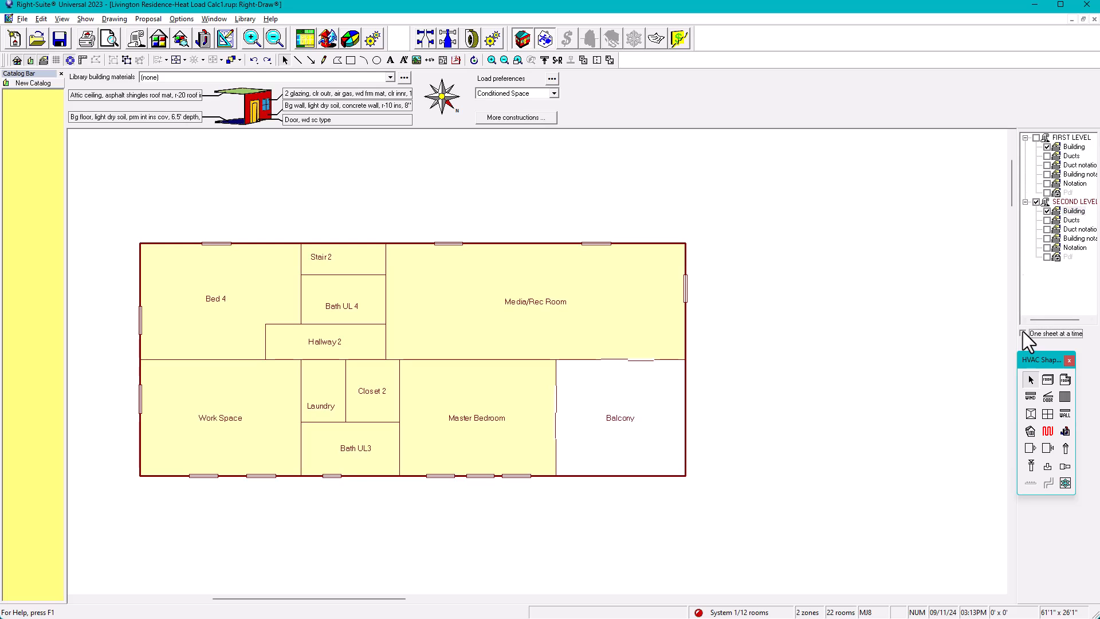
click(1036, 138)
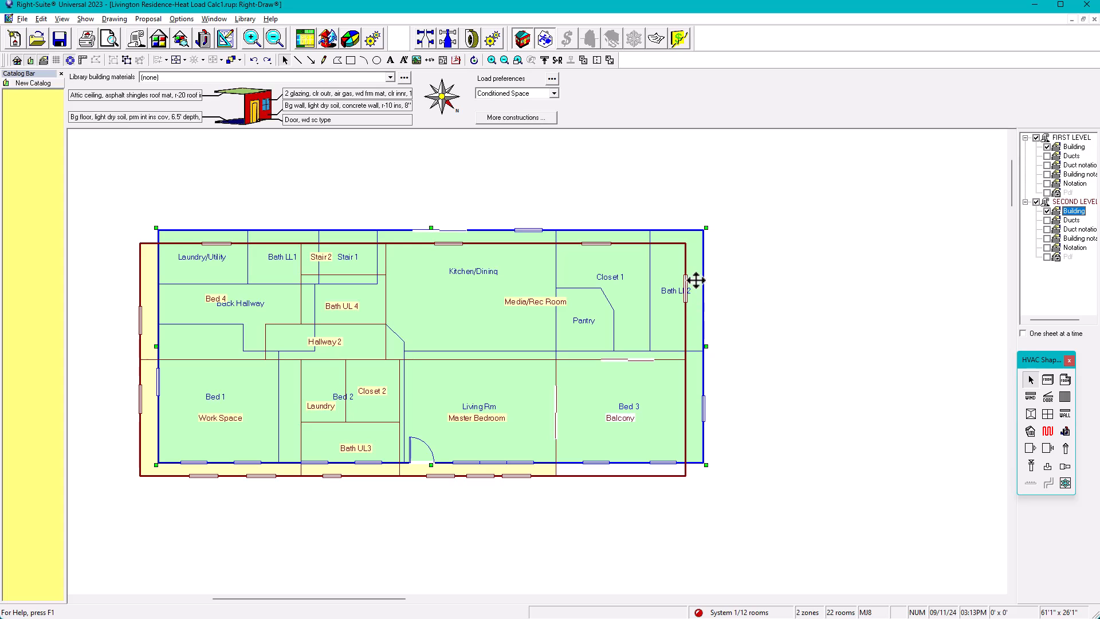
Step: Move the grouped first-level plan so its exterior walls line up with the second level's outline
drag(697, 275, 852, 280)
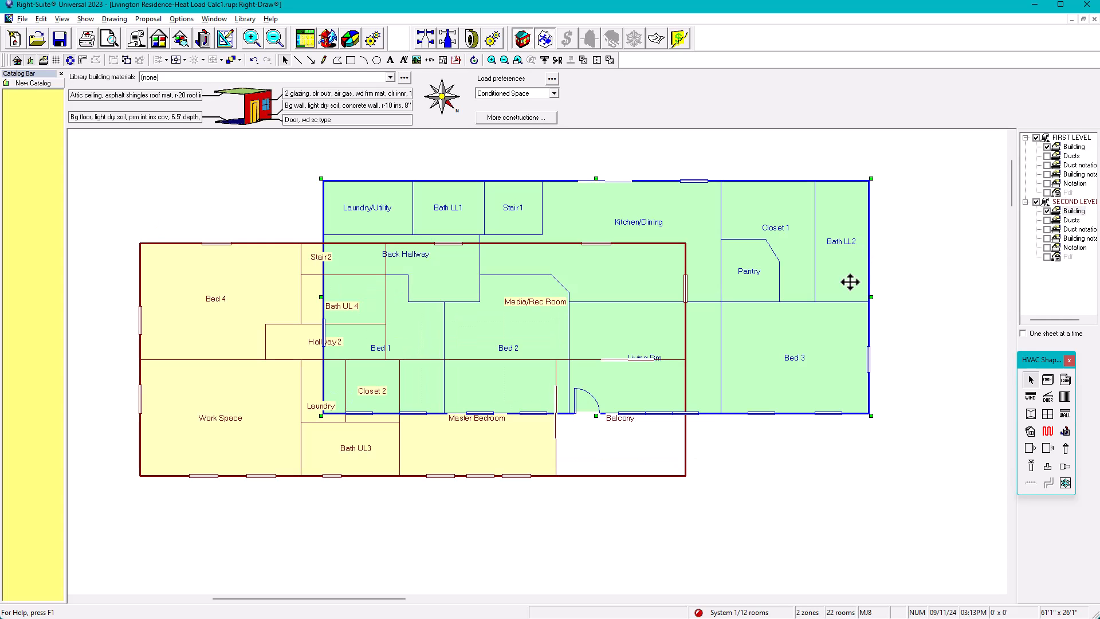
mouse_move(857, 197)
mouse_down()
mouse_move(667, 183)
mouse_move(694, 247)
mouse_move(823, 192)
mouse_move(846, 210)
mouse_up()
mouse_move(673, 275)
mouse_down()
mouse_move(690, 261)
mouse_move(667, 264)
mouse_up()
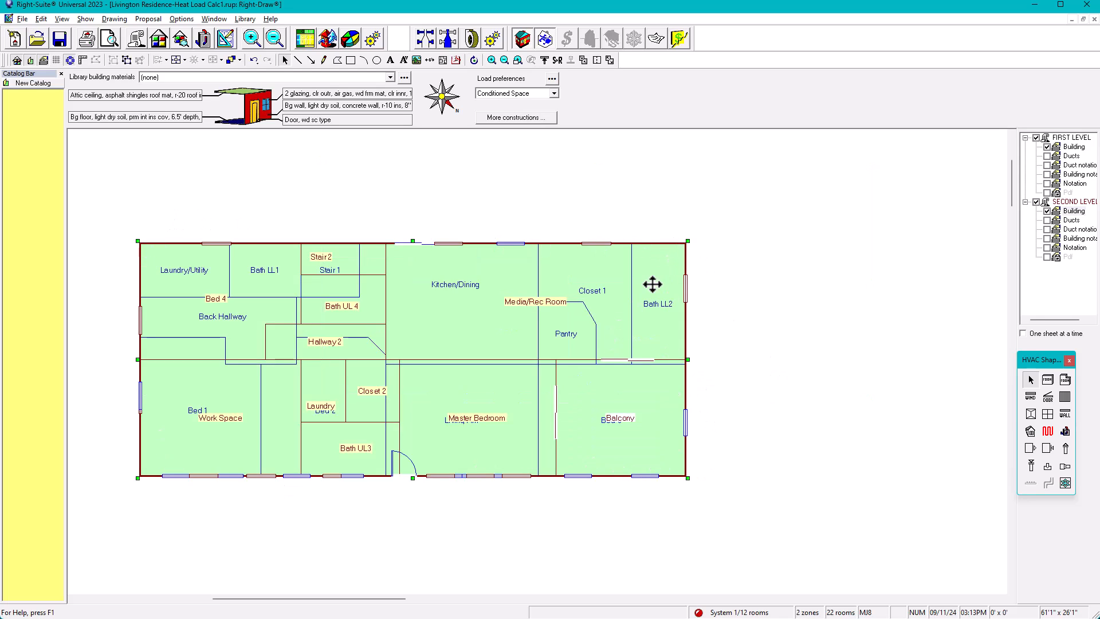
Step: Restore the one-sheet-at-a-time display on the first level and ungroup its floor plan
click(1023, 334)
click(1060, 138)
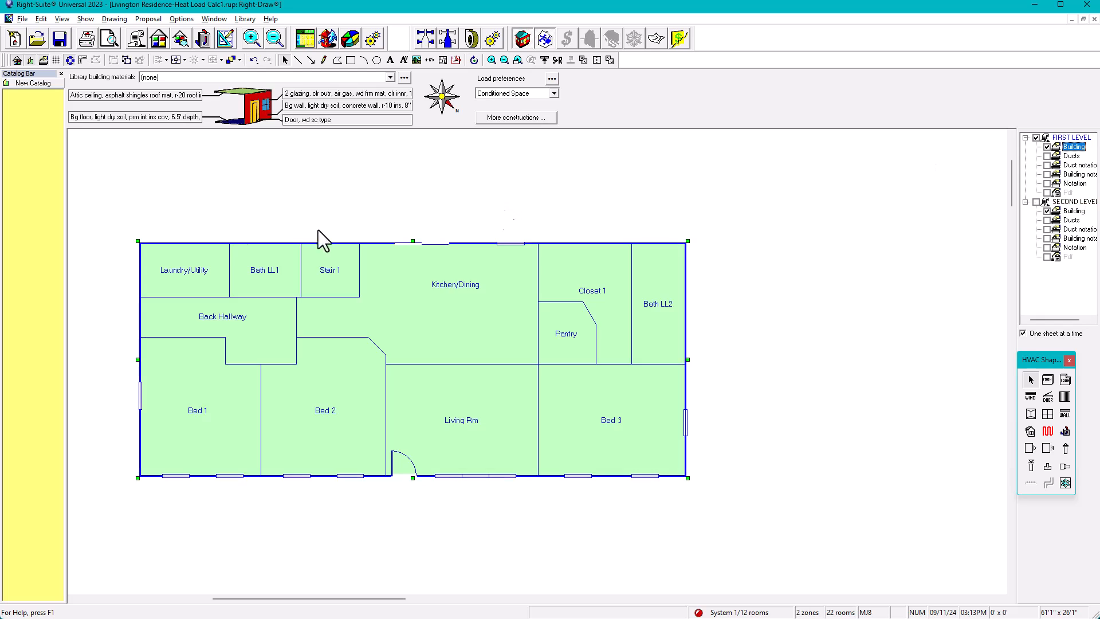
drag(663, 476, 752, 533)
click(126, 60)
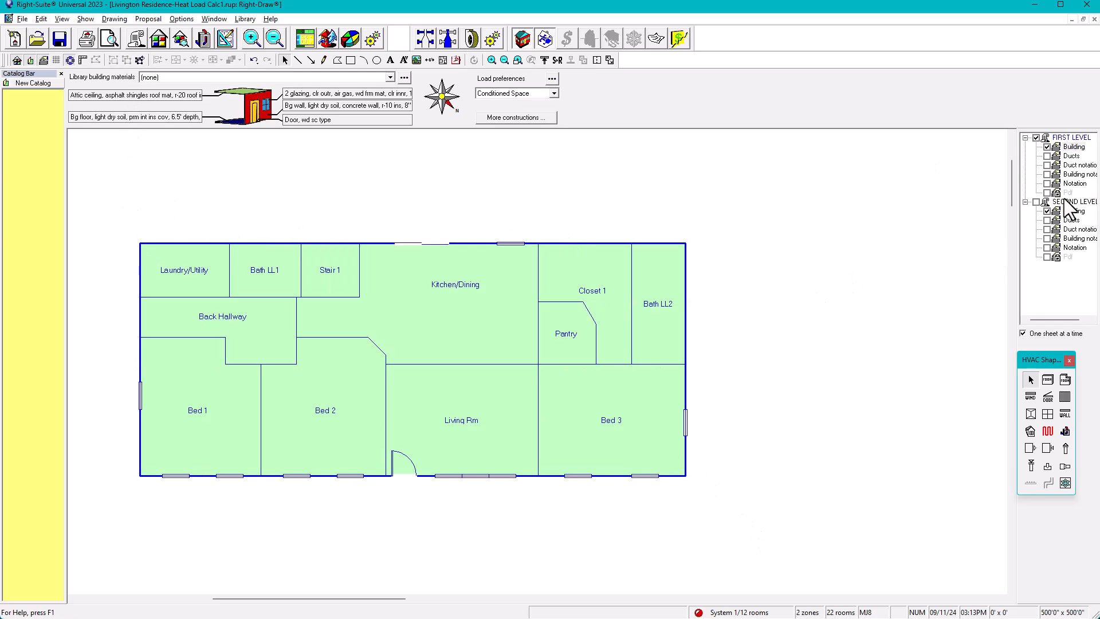
Step: Switch to the second level's building sheet and ungroup its floor plan
click(1070, 211)
click(195, 297)
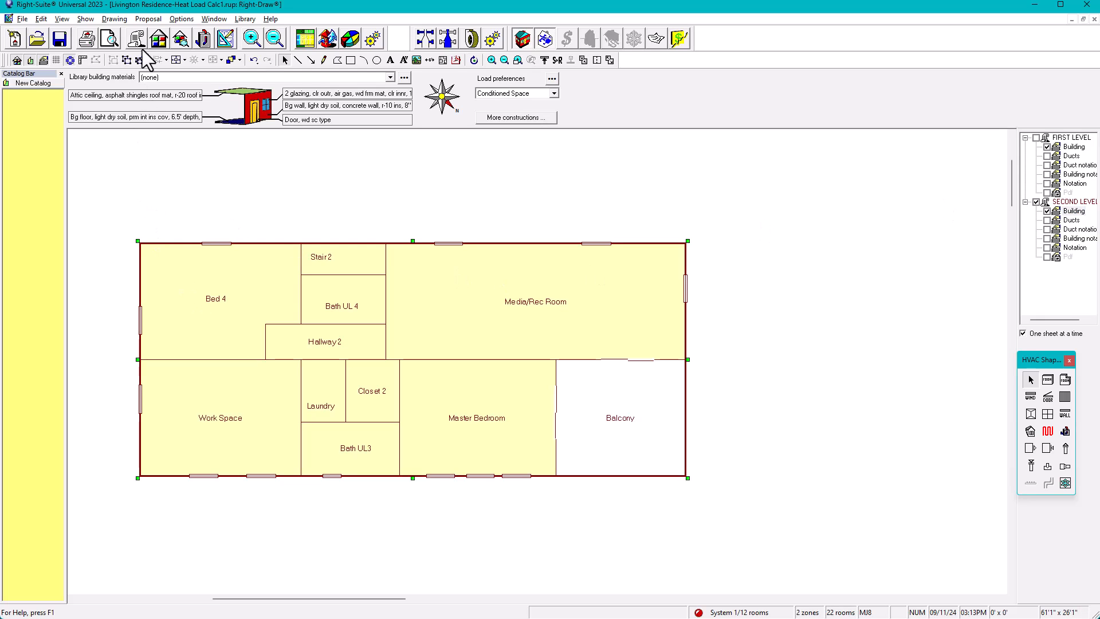
click(127, 59)
click(741, 244)
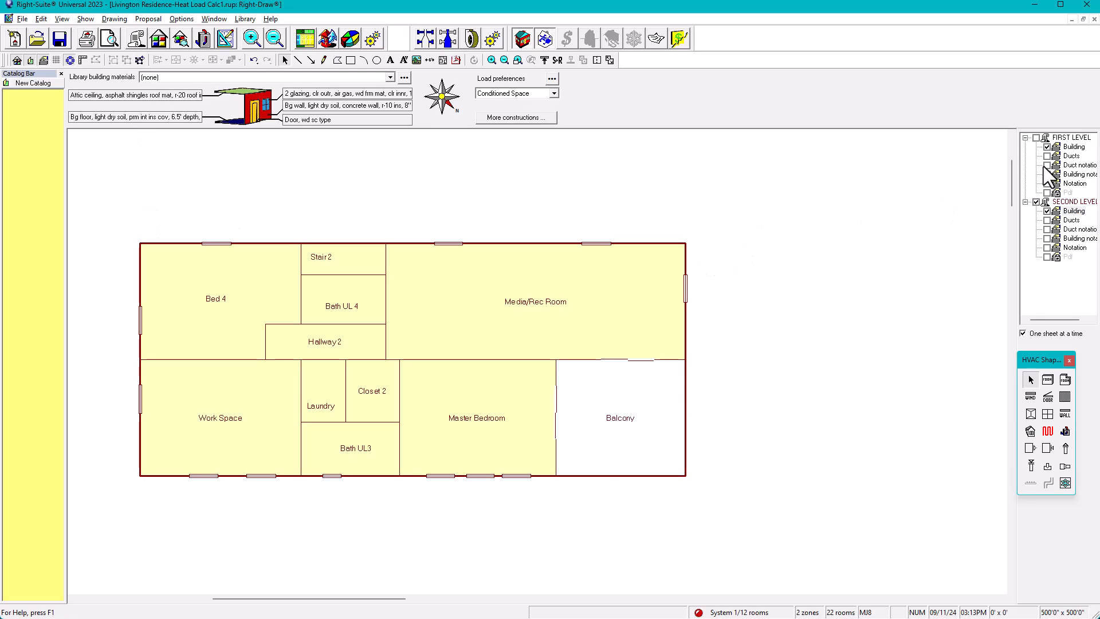
Step: Offset all the ungrouped first-level rooms from the second level's outline, and display both levels together with First Level active
click(1070, 147)
drag(122, 209, 809, 482)
click(1073, 210)
click(1023, 333)
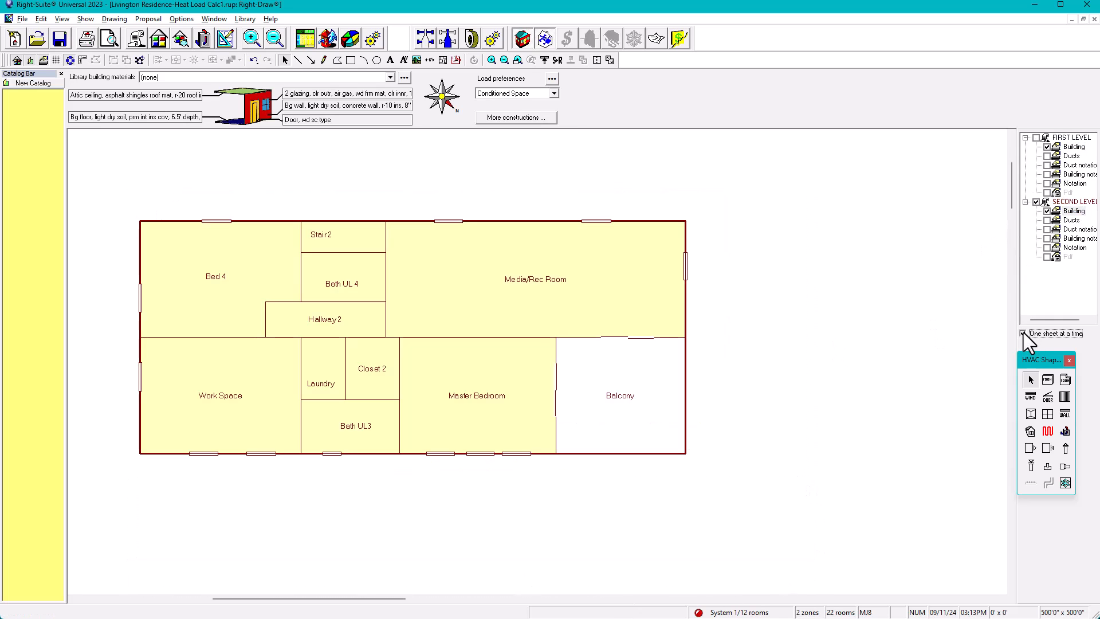
click(1064, 145)
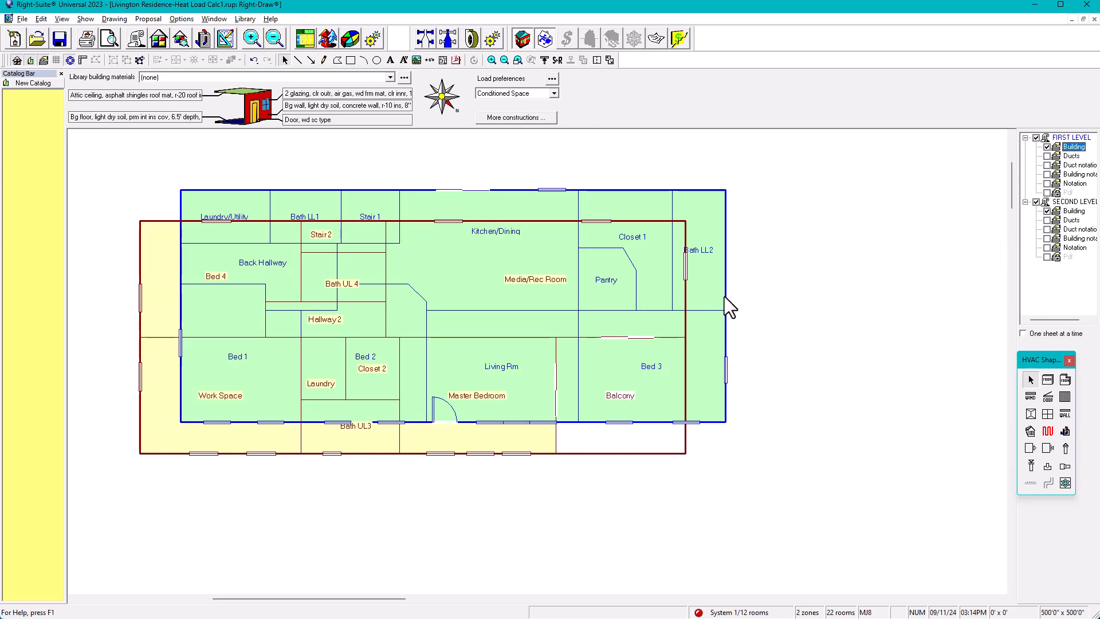
Step: Try to realign the ungrouped first level by window-selecting and moving it with both levels shown, and undo the move
drag(165, 171, 782, 433)
drag(708, 325, 667, 356)
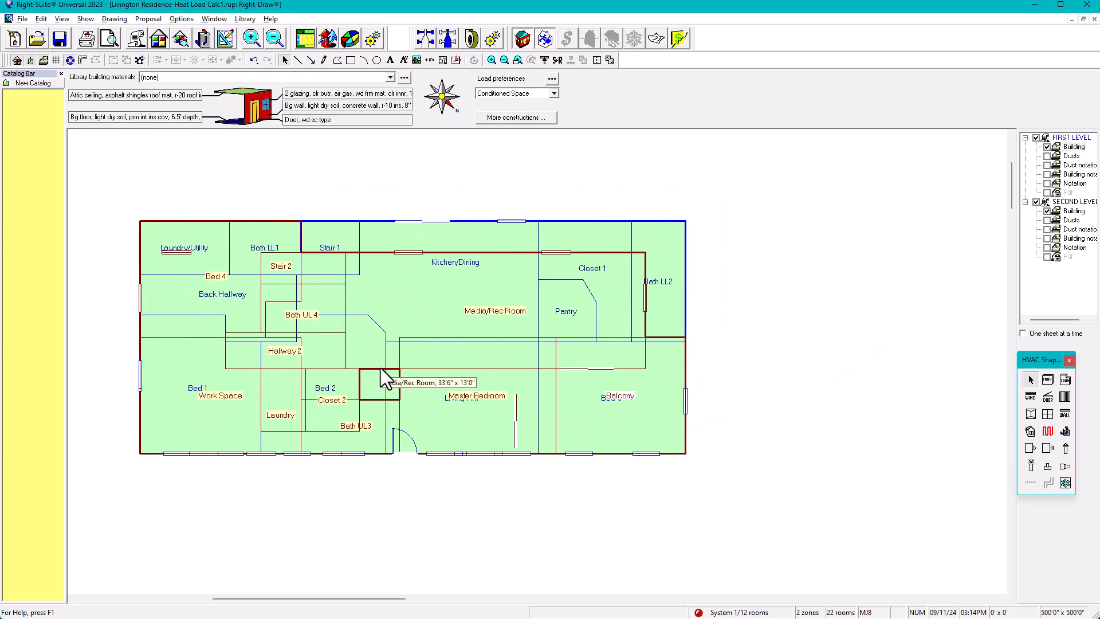
key(ctrl+z)
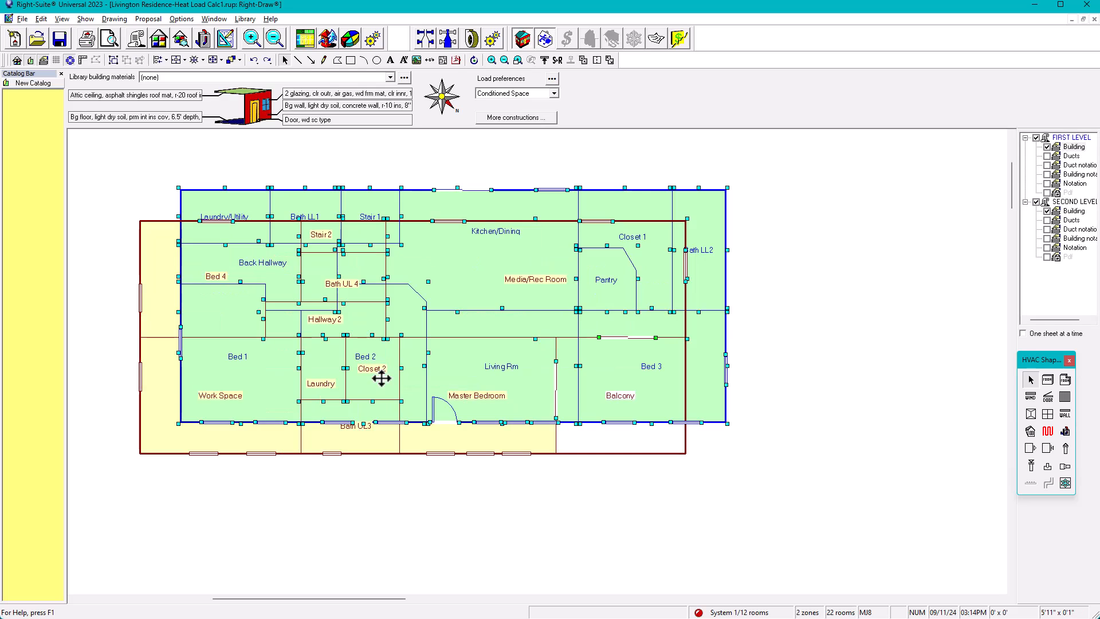
click(783, 392)
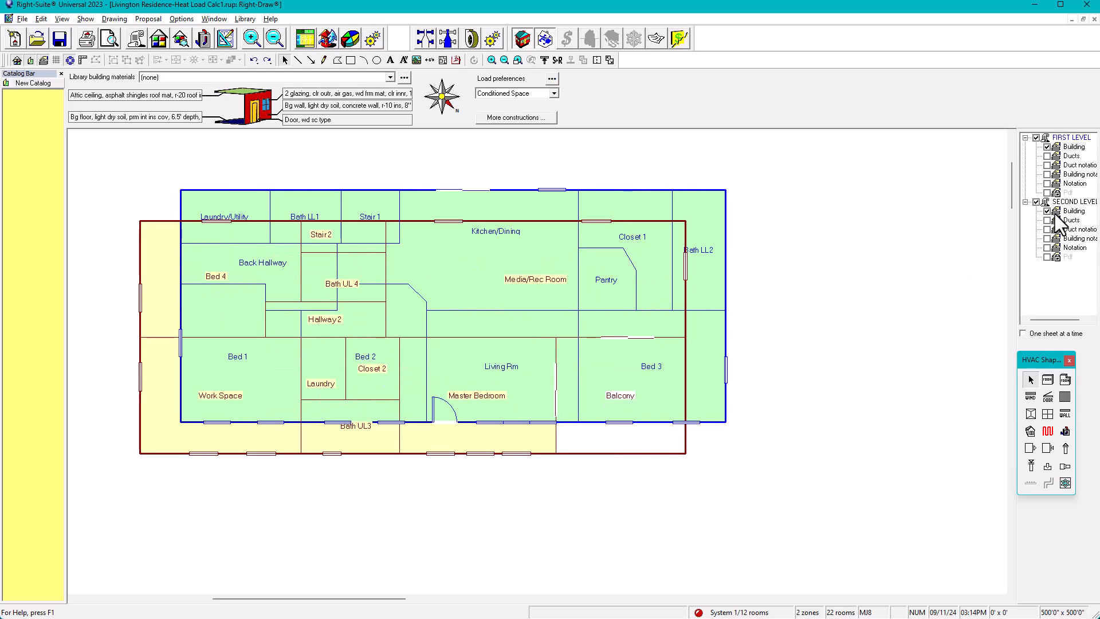
Step: Lock the second level's Building layer, try to move the window-selected first level onto the second level's outline, and undo the move
click(1057, 213)
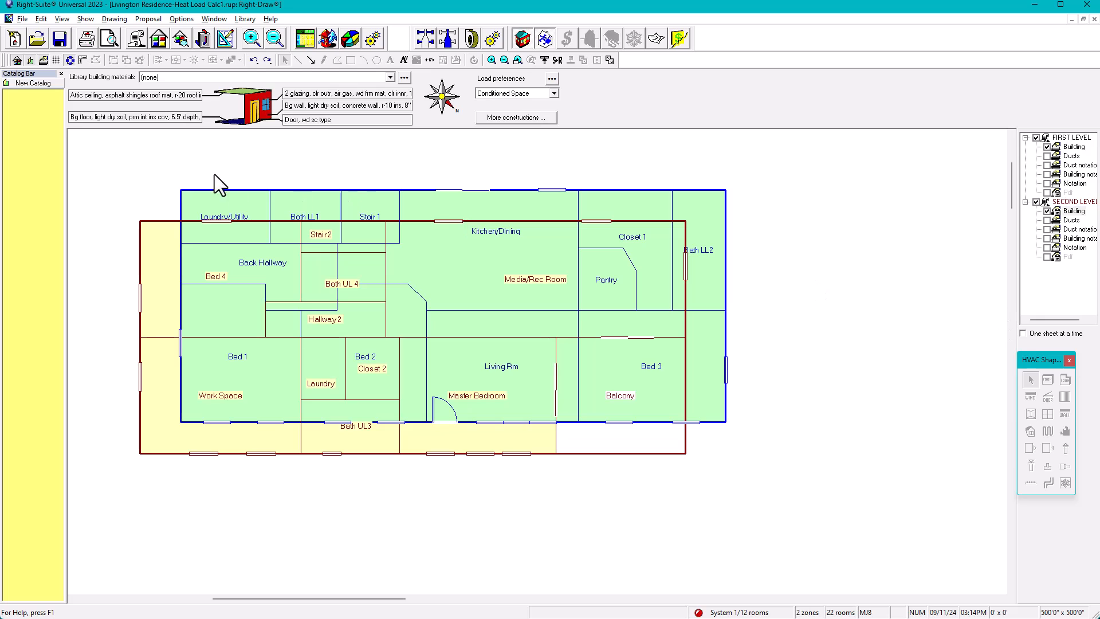
drag(154, 178, 808, 458)
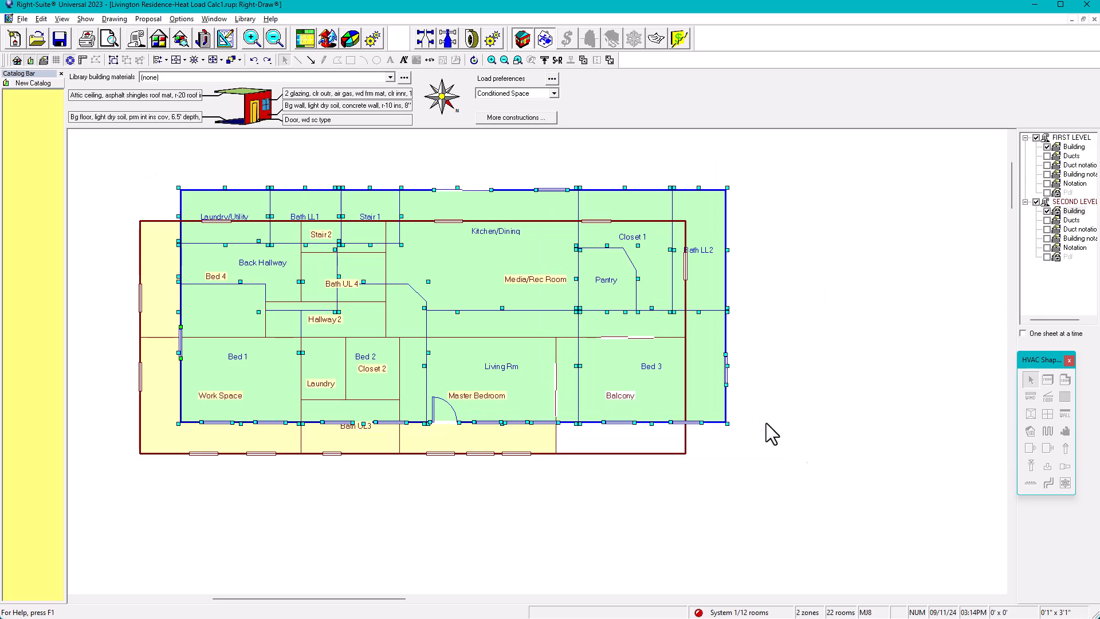
drag(664, 328, 628, 359)
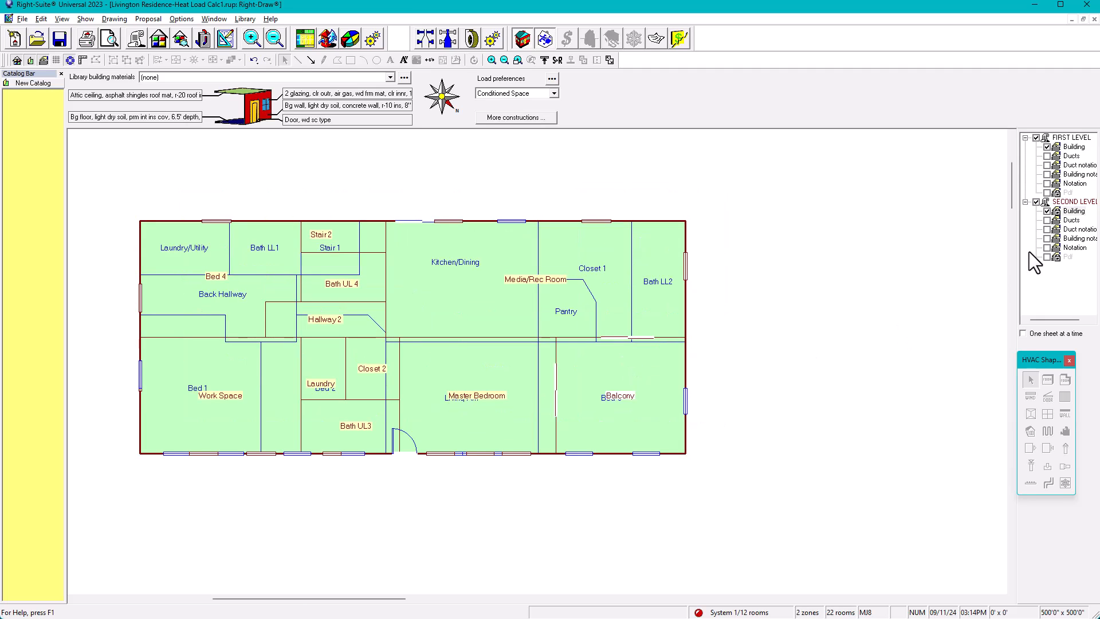
key(ctrl+z)
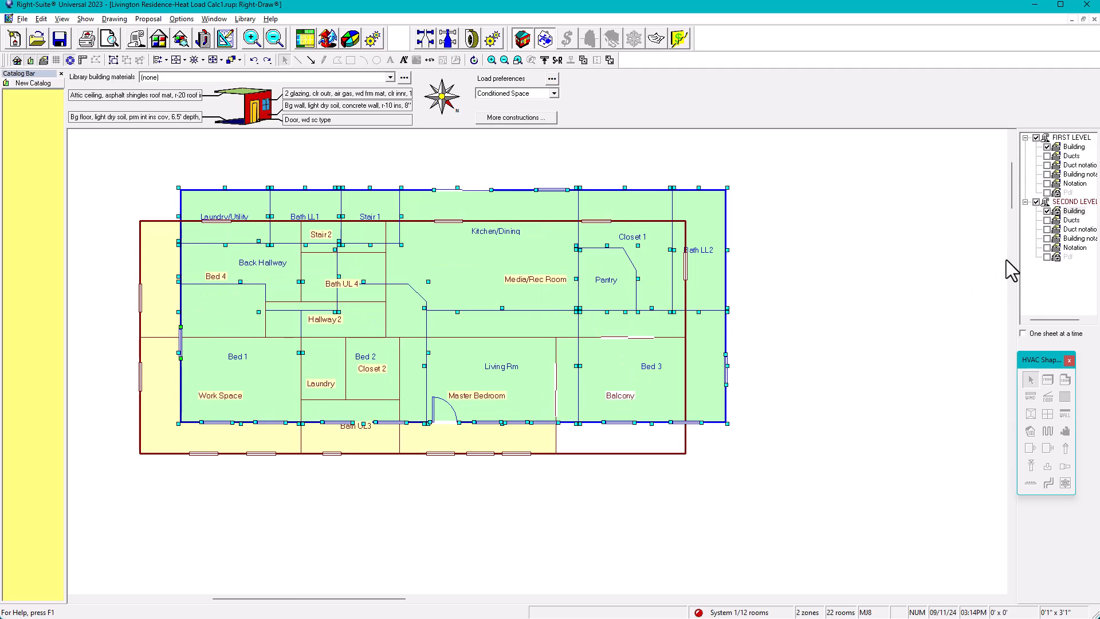
Step: Clear the first-level selection and display only the second level
click(1036, 202)
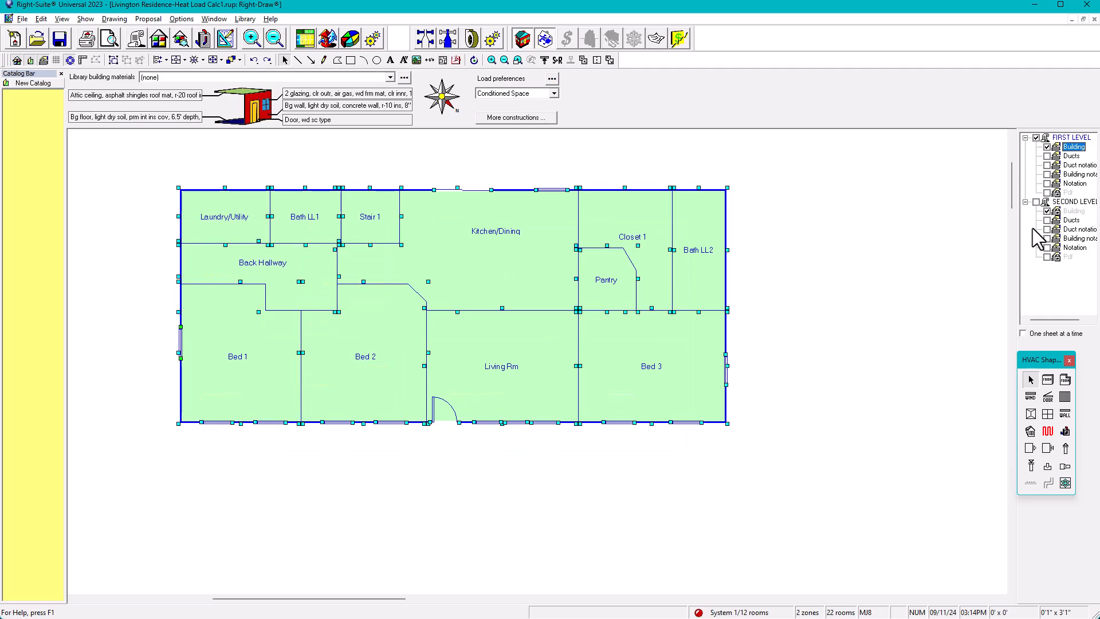
click(776, 240)
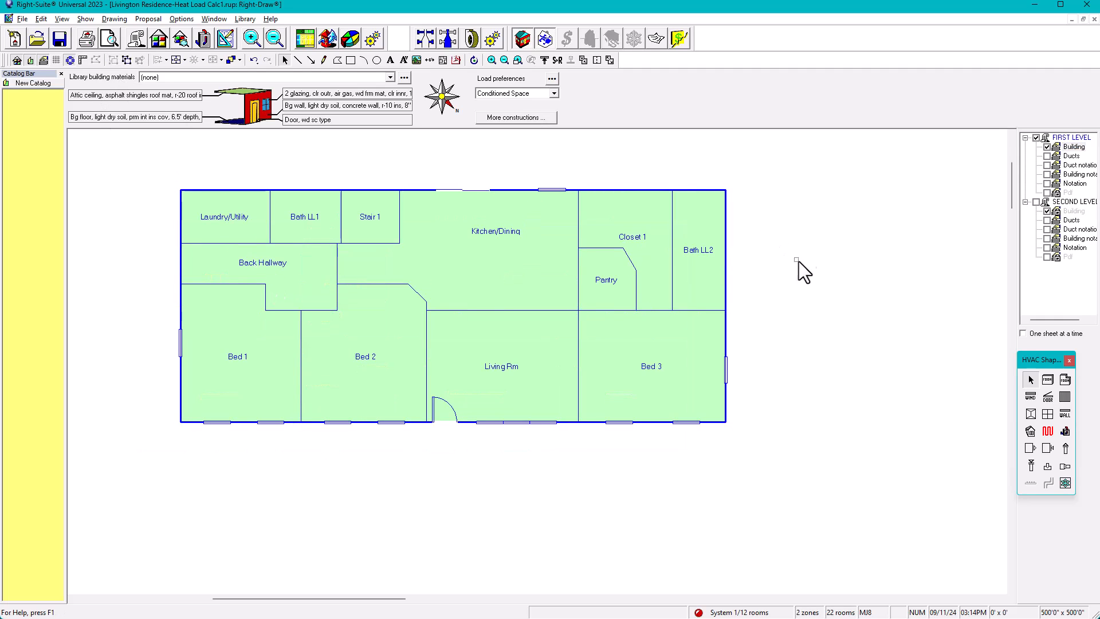
click(1038, 202)
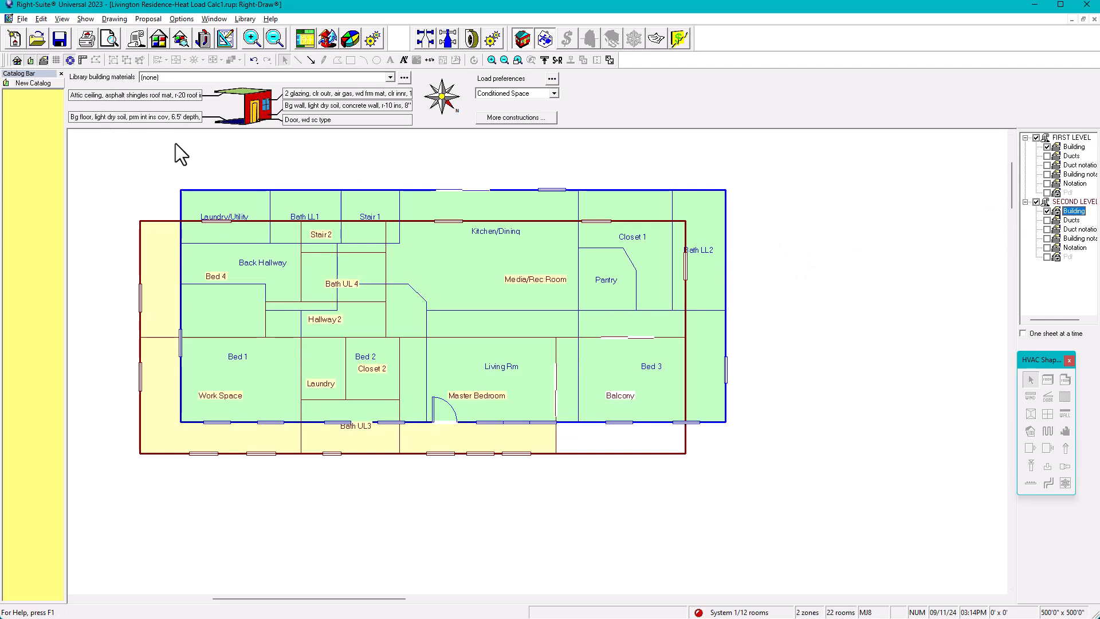
click(1036, 138)
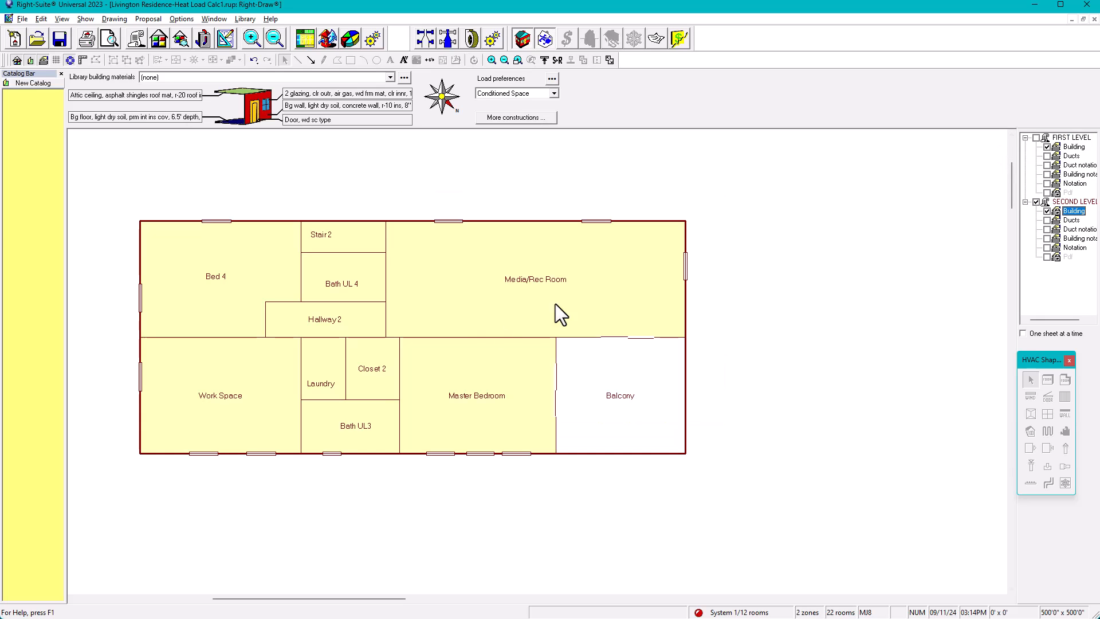
Step: Unlock the second level's Building layer and group its whole floor plan
drag(108, 196, 802, 475)
click(1057, 210)
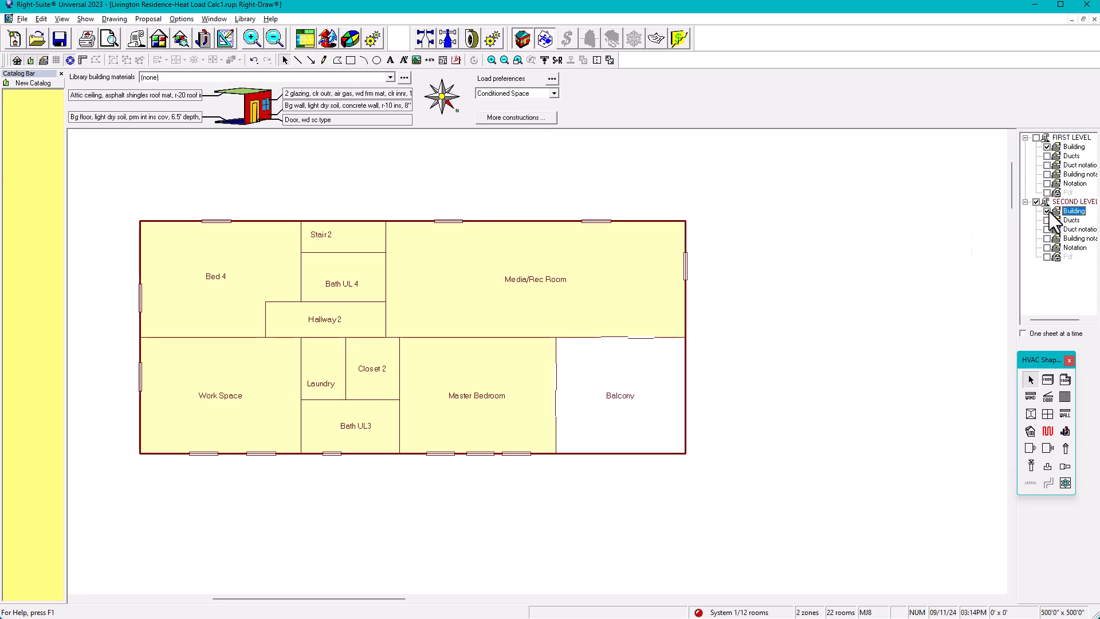
drag(101, 192, 734, 493)
click(113, 60)
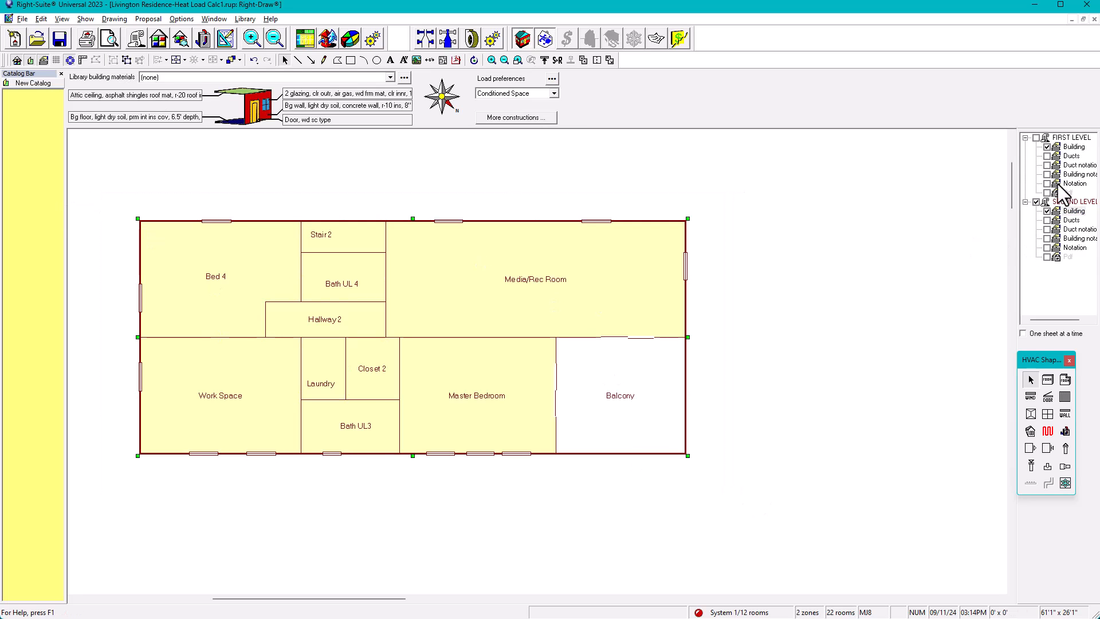
Step: Move the grouped first-level floor plan into alignment with the second level's outline, and leave only the first level displayed
click(1073, 146)
drag(707, 204, 669, 239)
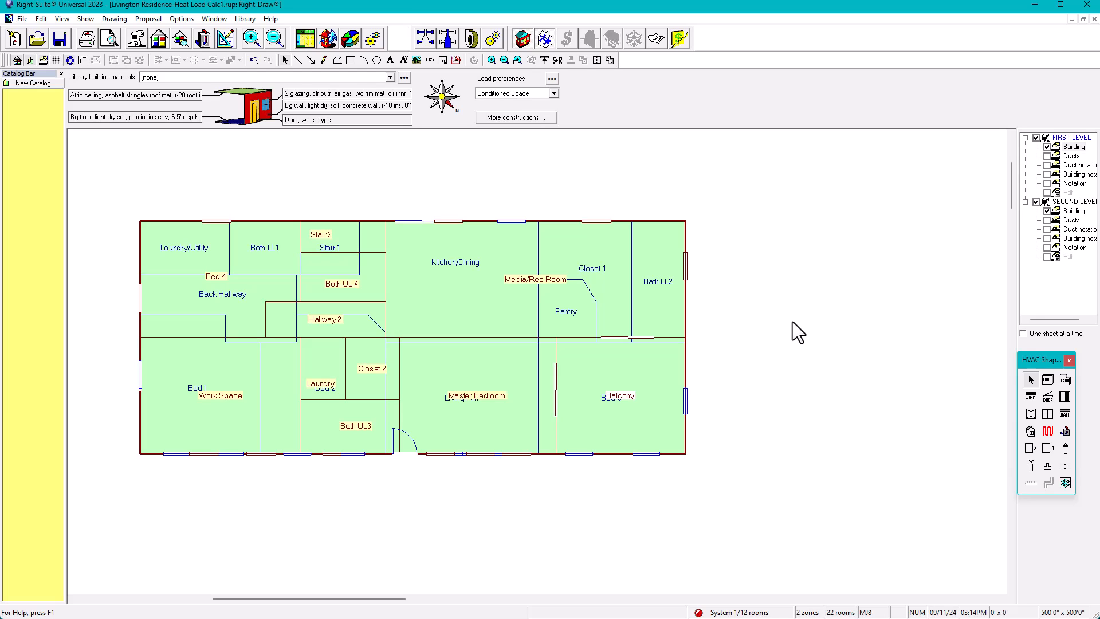
click(1035, 202)
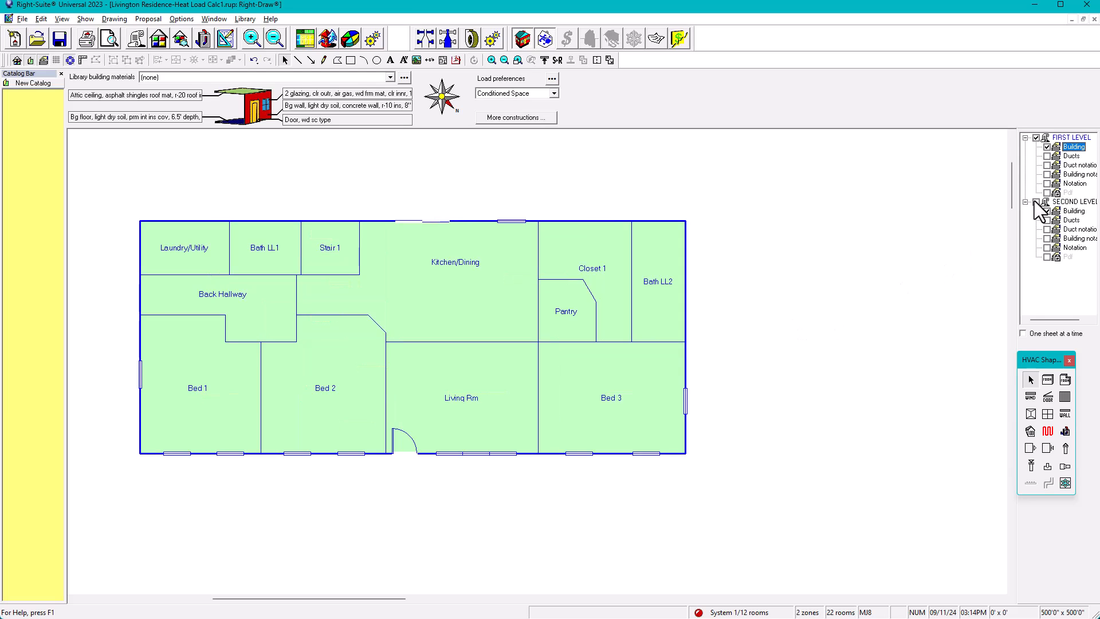
Step: Try to copy the grouped first-level floor plan directly against its Bed 3 side, and undo the copy
click(595, 411)
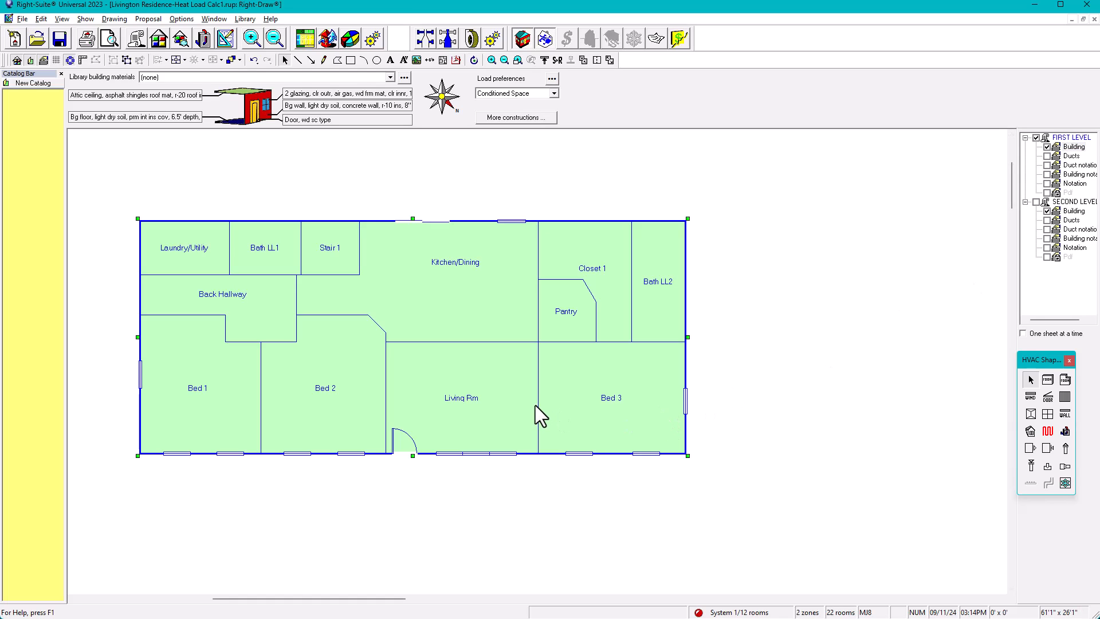
scroll(536, 402, down, 1)
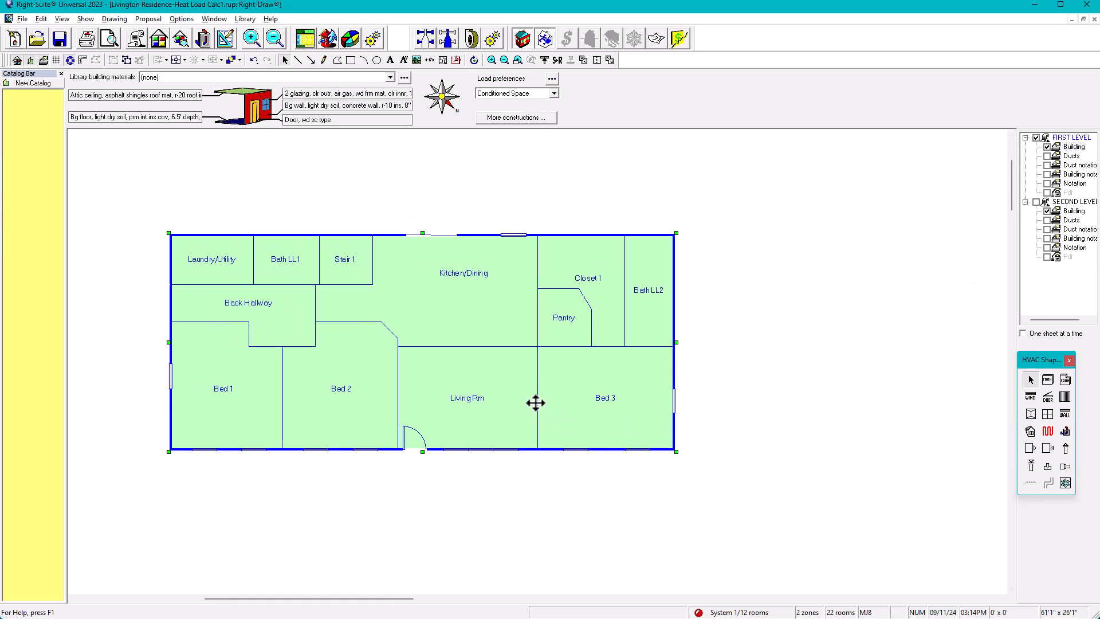
scroll(535, 403, down, 1)
scroll(530, 401, down, 1)
middle_drag(530, 401, 374, 358)
scroll(388, 373, down, 1)
drag(379, 334, 758, 335)
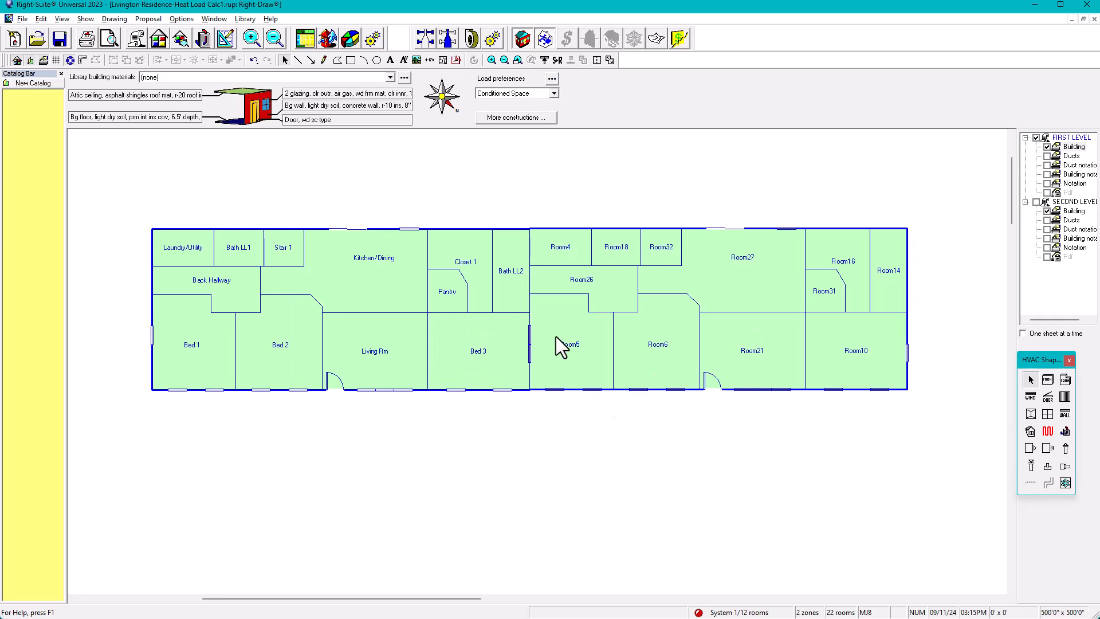
key(ctrl+z)
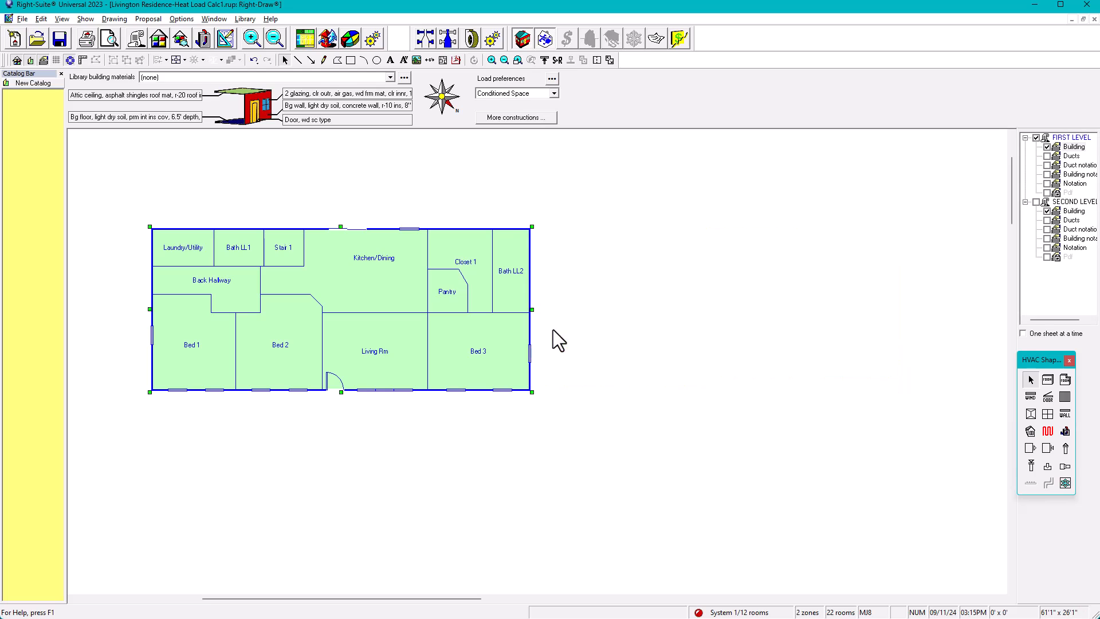
Step: Copy the grouped first-level floor plan to a separate spot below the original
scroll(409, 375, up, 1)
scroll(410, 376, up, 1)
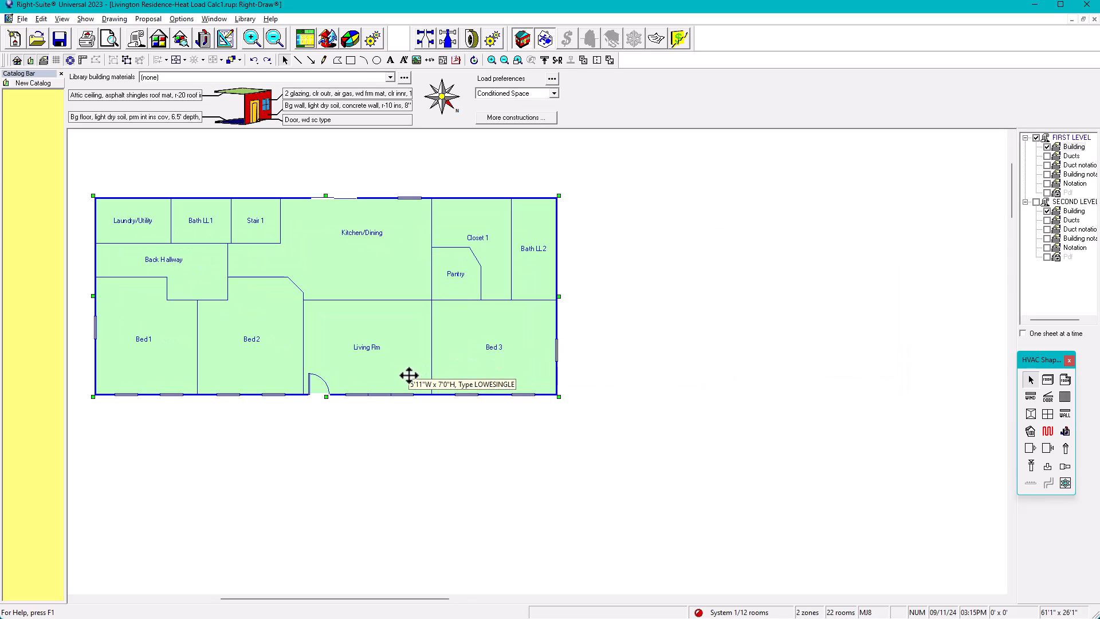
scroll(409, 375, down, 2)
middle_drag(415, 388, 426, 322)
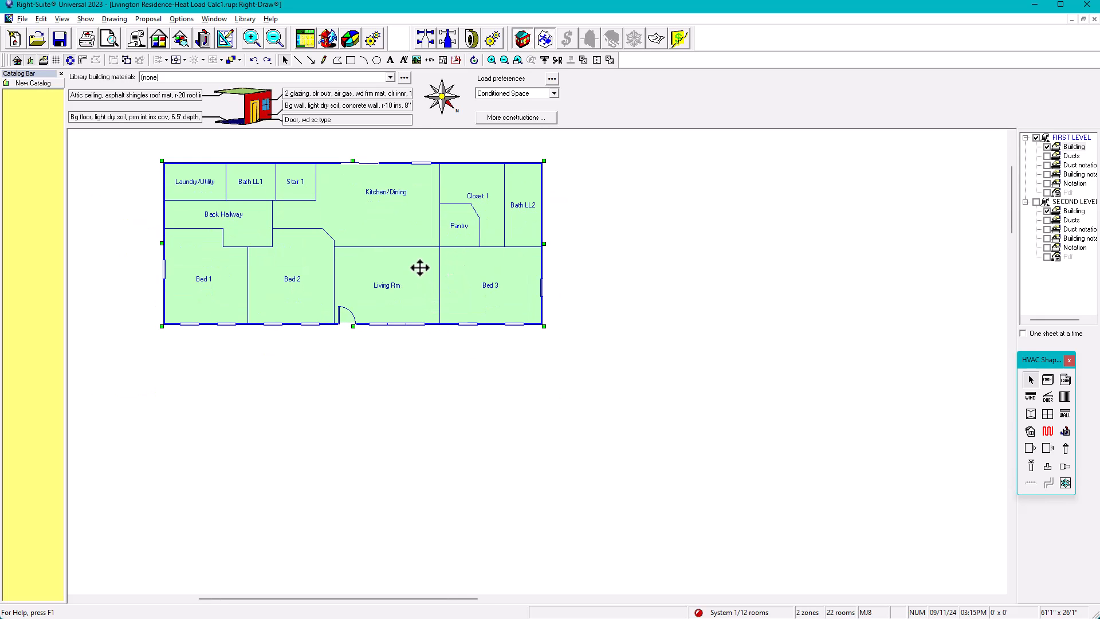
drag(421, 264, 417, 458)
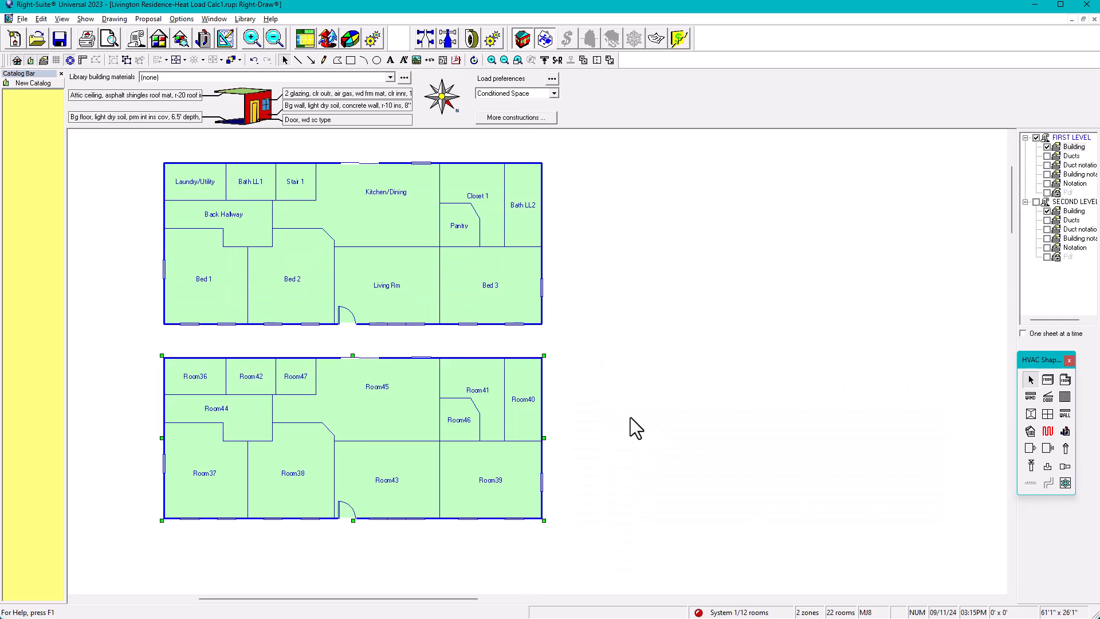
Step: Add two more copies of the floor plan beside the existing pair, forming a two-by-two arrangement
scroll(632, 419, down, 5)
middle_drag(574, 425, 480, 430)
scroll(308, 315, up, 4)
middle_drag(307, 321, 436, 431)
click(390, 354)
drag(390, 339, 748, 483)
click(574, 395)
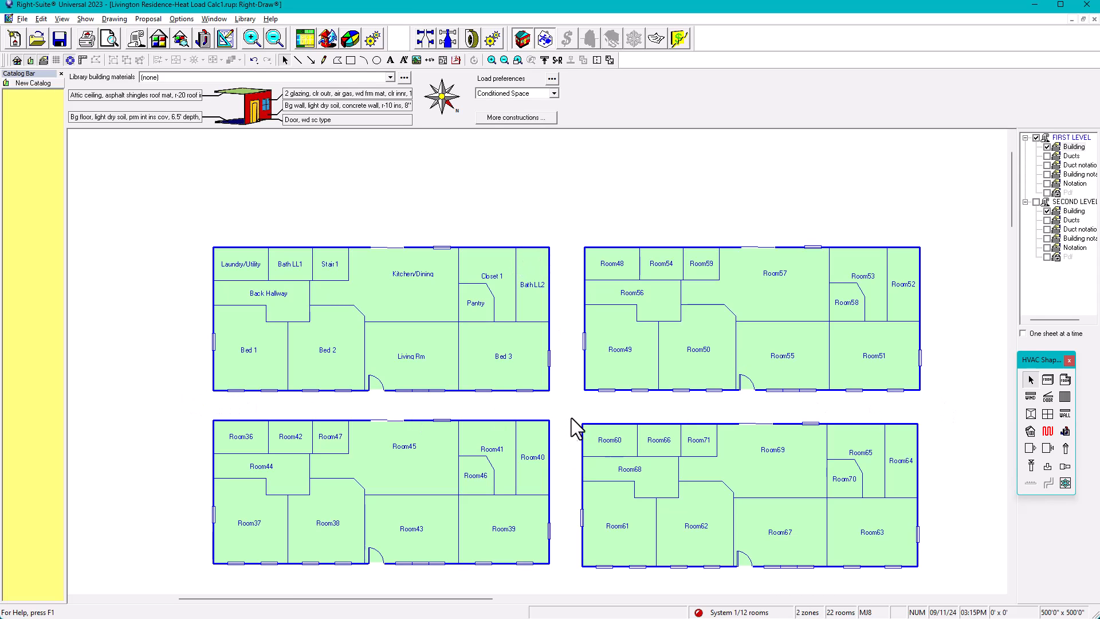
Step: Try to move the copy below the original flush against the original's Kitchen/Dining side, and undo the move
drag(577, 379, 944, 432)
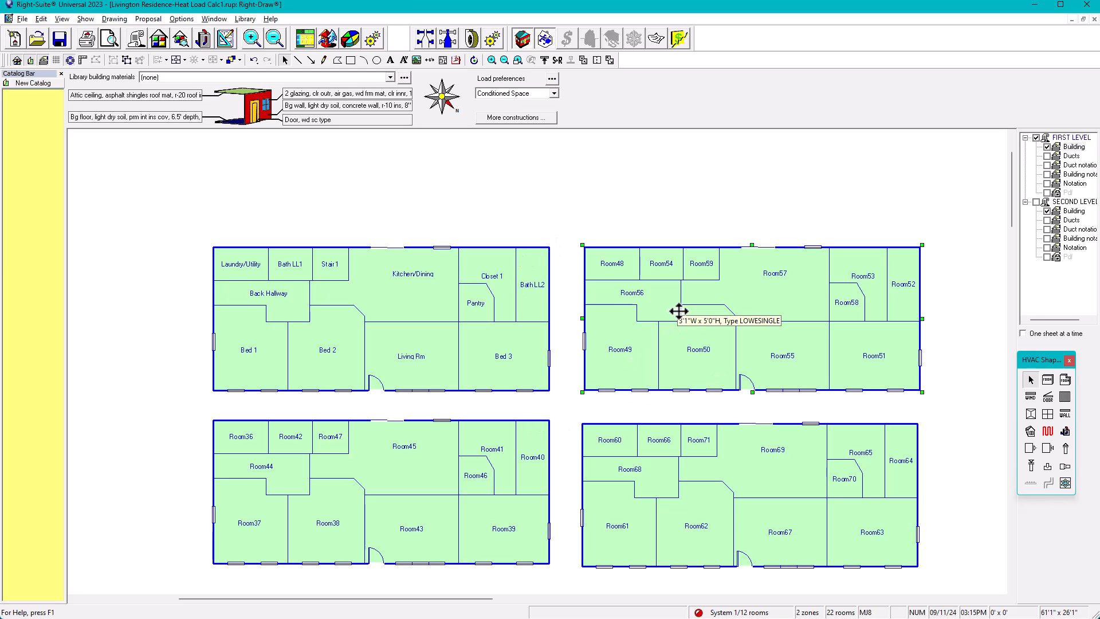
click(356, 479)
drag(357, 479, 356, 162)
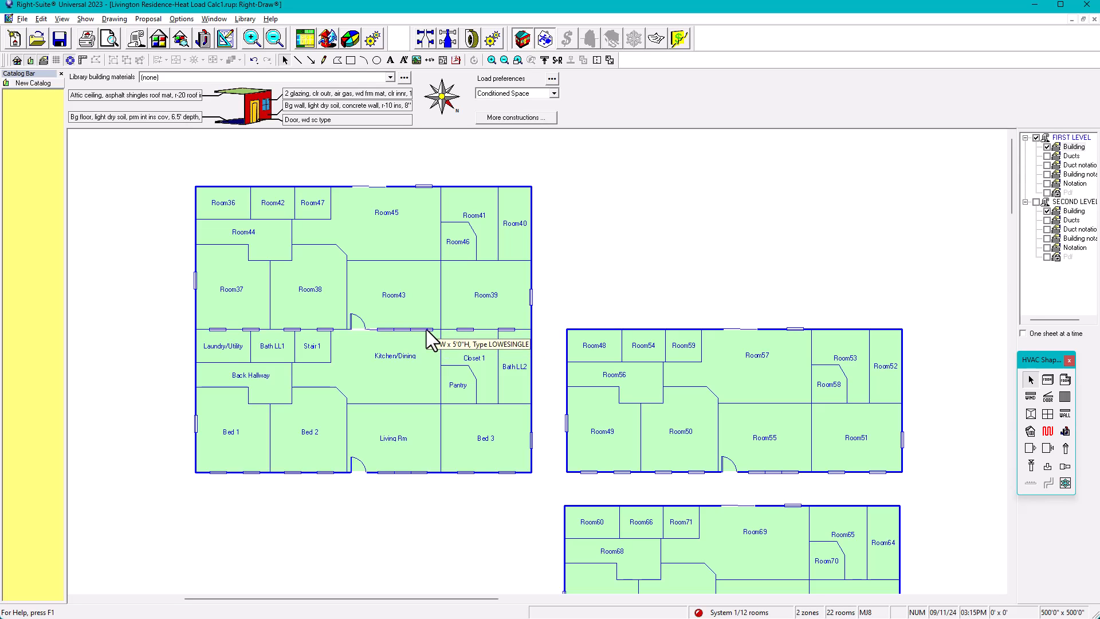
key(ctrl+z)
Step: Delete the three copied floor plans, keeping the original first-level plan
scroll(463, 378, down, 2)
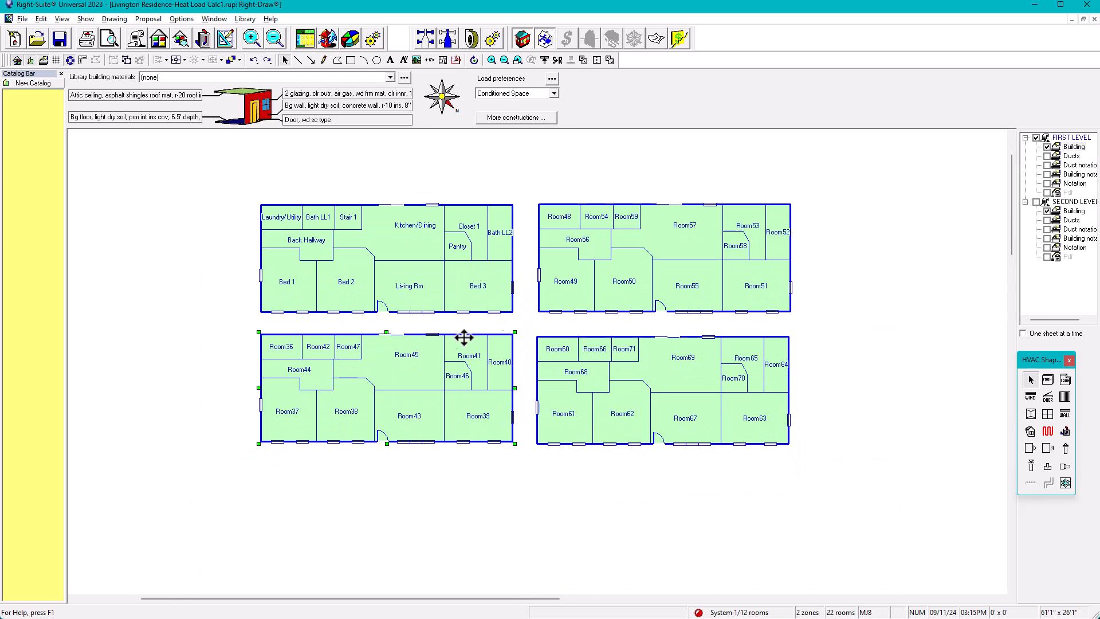
click(626, 283)
key(Delete)
click(622, 367)
key(Delete)
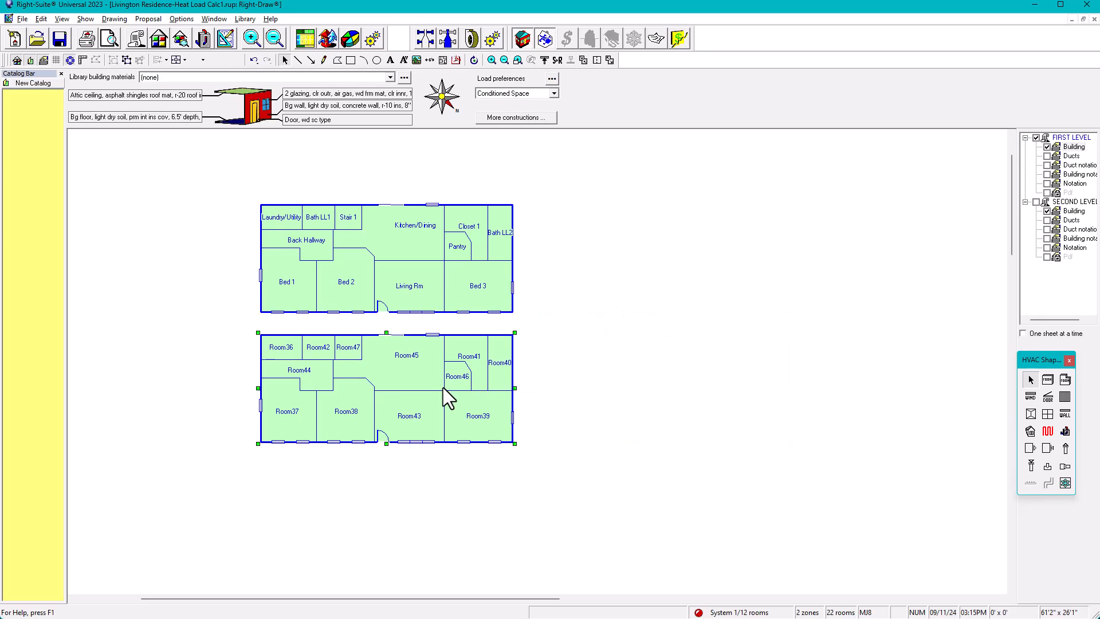
click(445, 391)
key(Delete)
Step: Ungroup the first-level floor plan and window-select all of its rooms and openings
scroll(584, 319, up, 3)
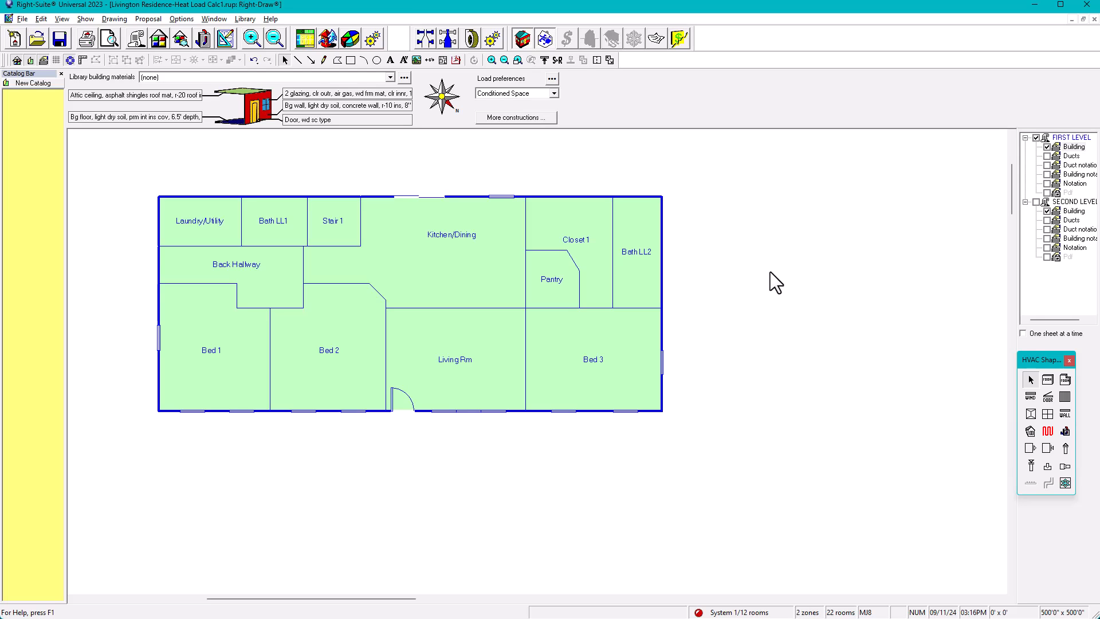
click(431, 325)
click(126, 59)
drag(115, 178, 725, 473)
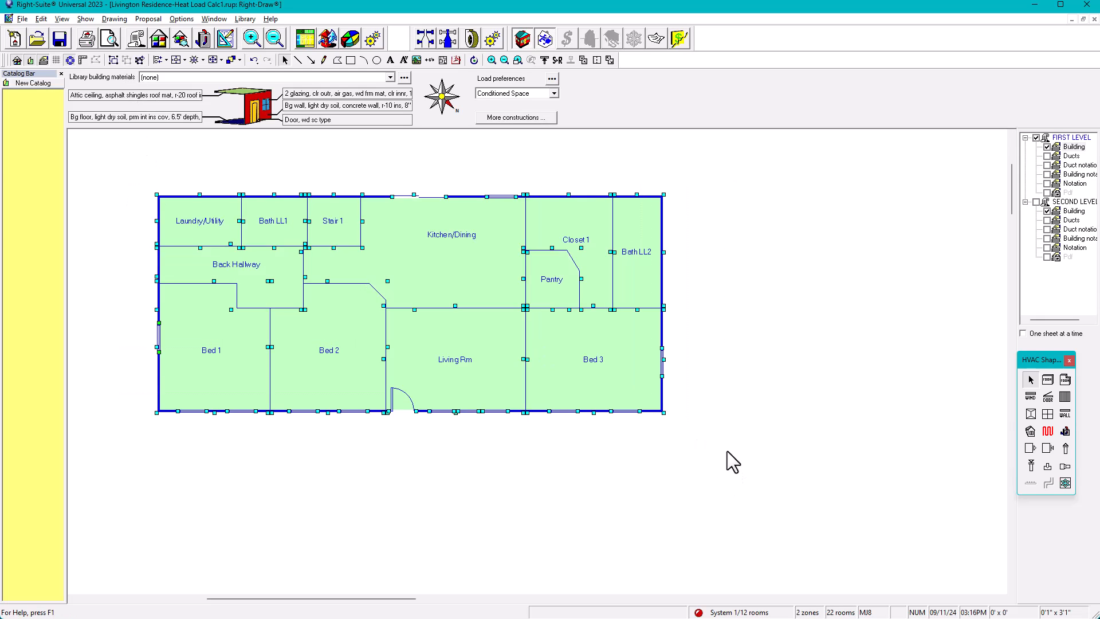
Step: Save the selected first-level floor plan to a new catalog file named "Livingston Residence -Transfer doc1.cat" in Downloads
click(30, 177)
right_click(30, 177)
click(56, 199)
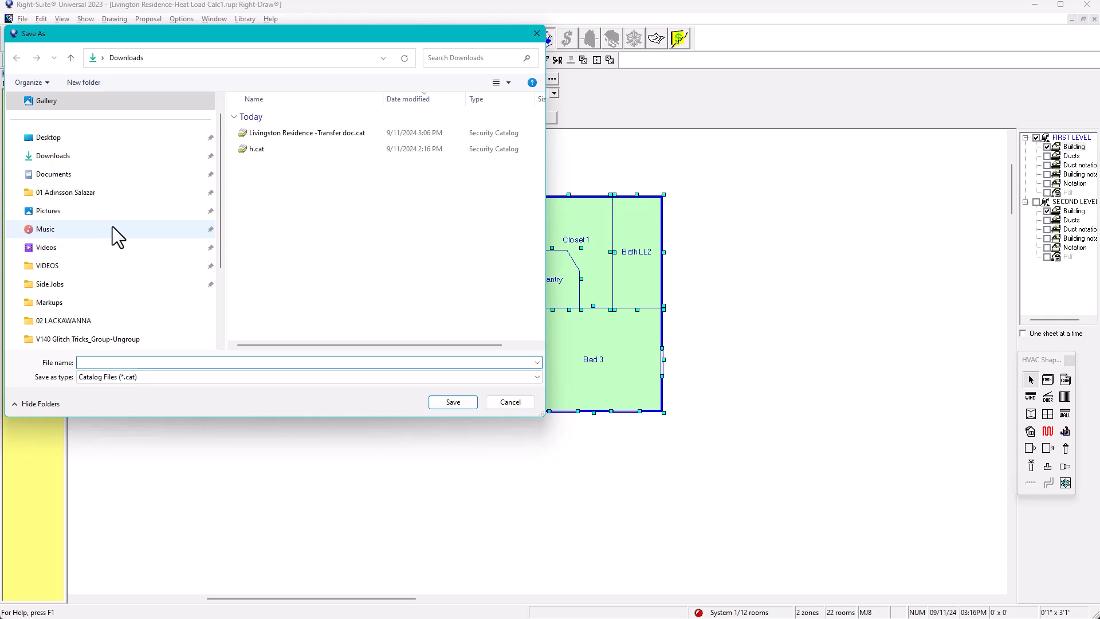
click(305, 133)
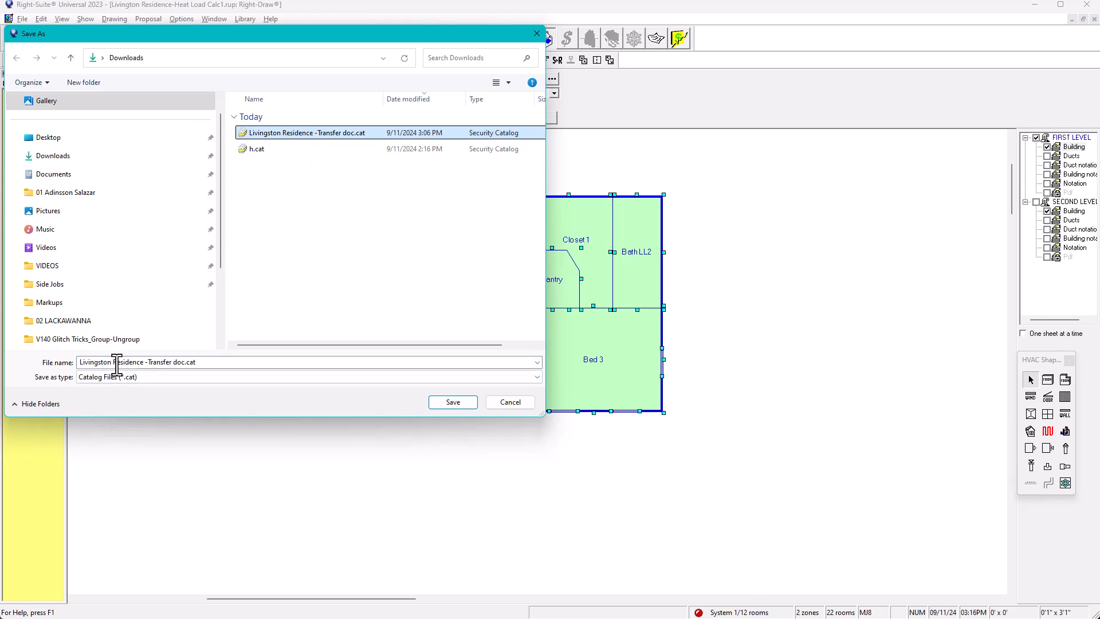
click(185, 363)
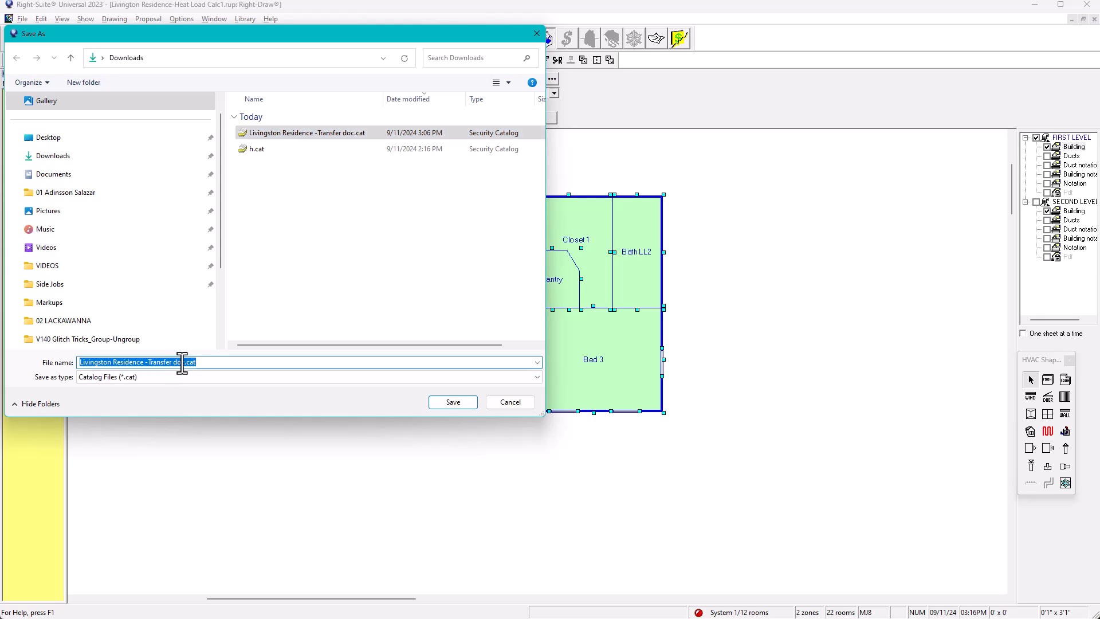
click(184, 363)
text(1)
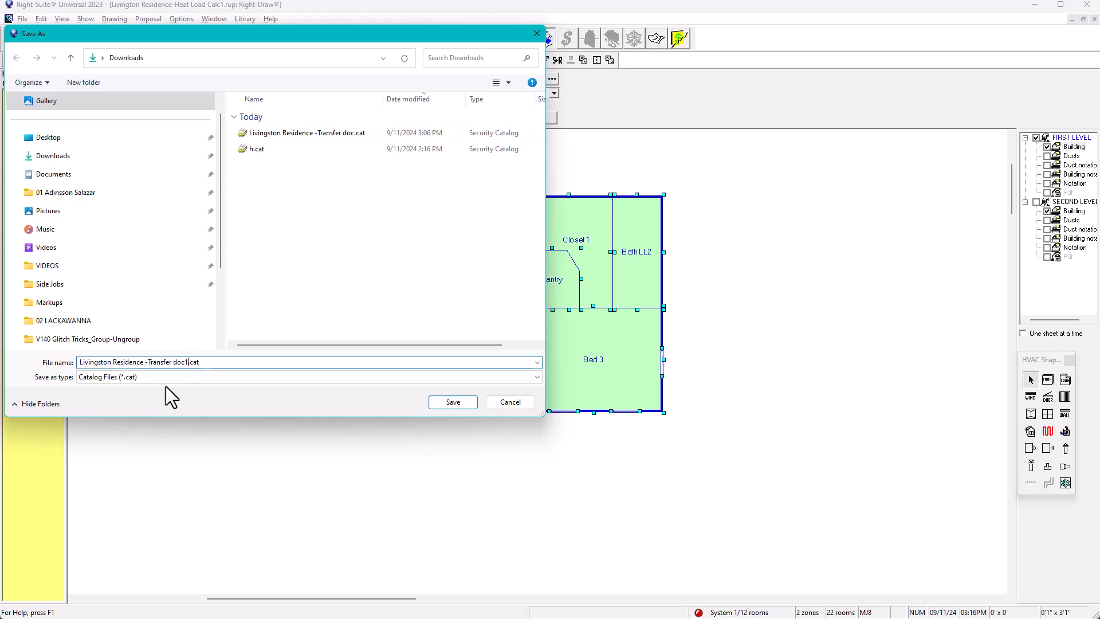
click(458, 403)
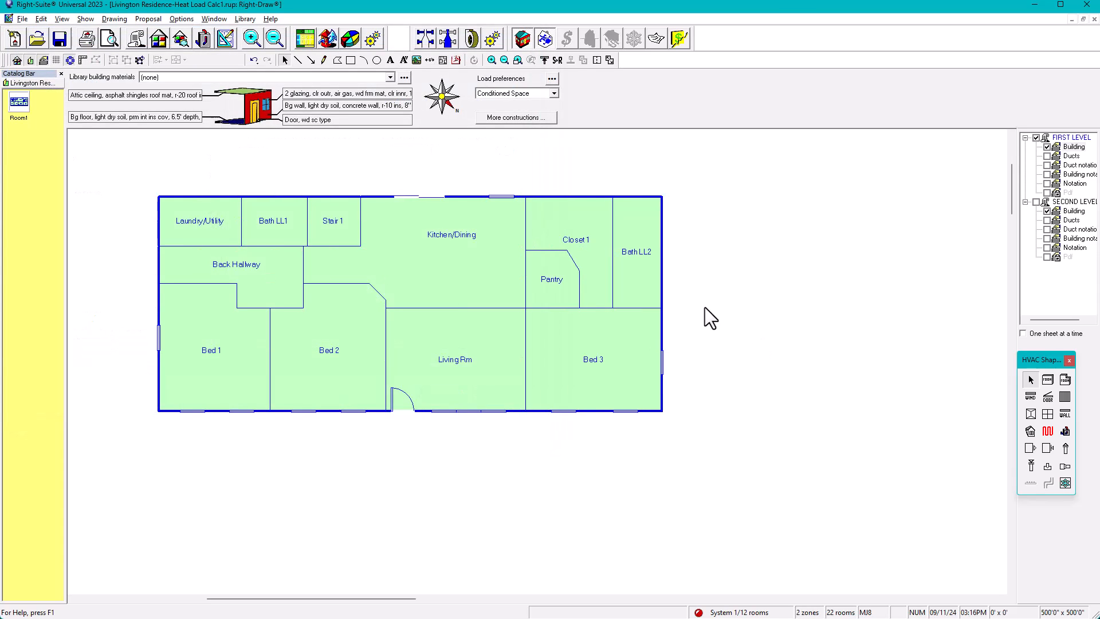
Step: Rename the new catalog entry to "First Floor"
click(23, 118)
click(29, 119)
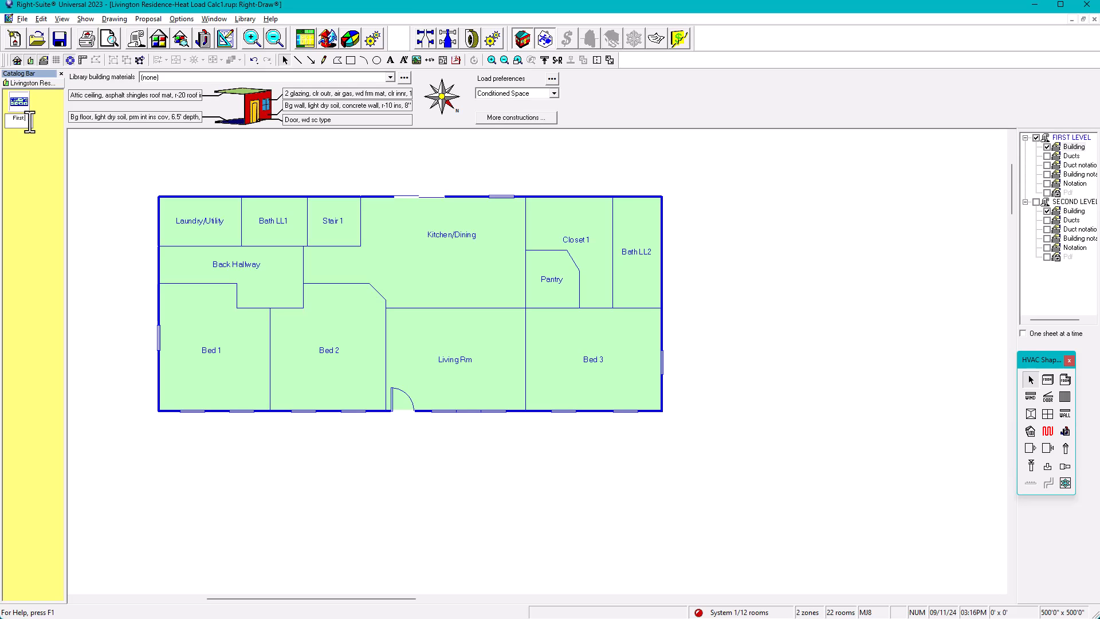
click(111, 151)
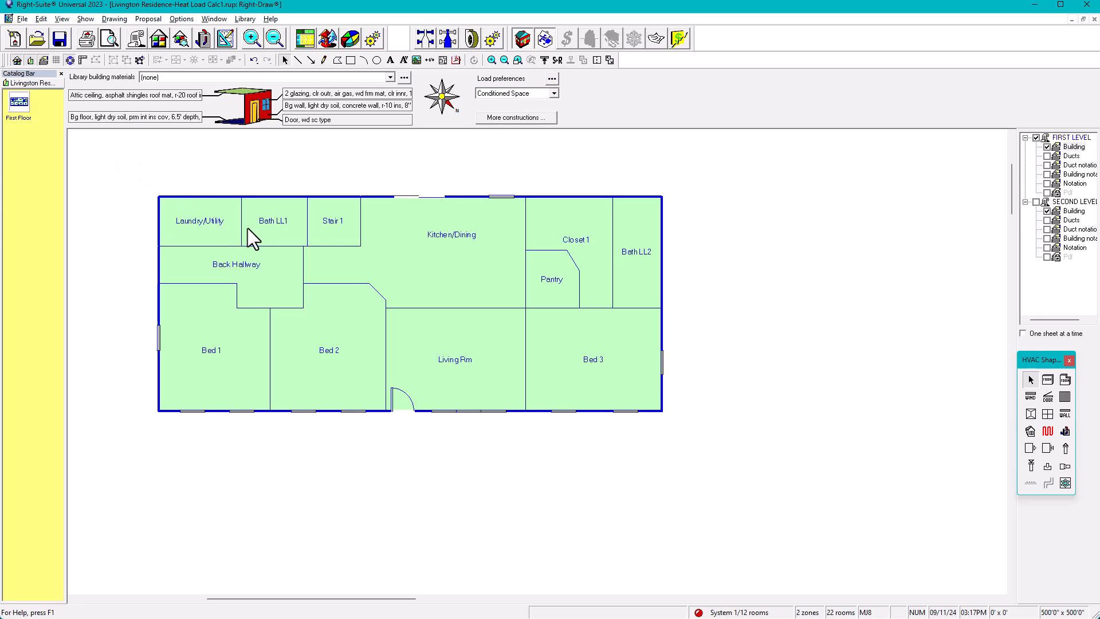
Step: Select the entire first-level floor plan in the drawing and group it again
drag(121, 163, 778, 471)
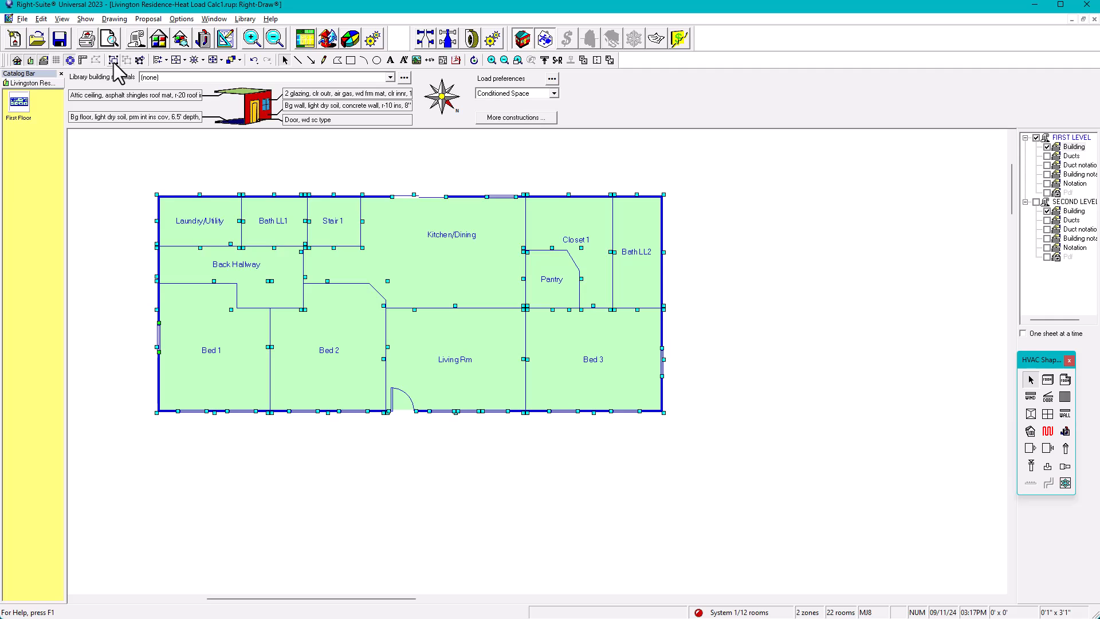
click(113, 60)
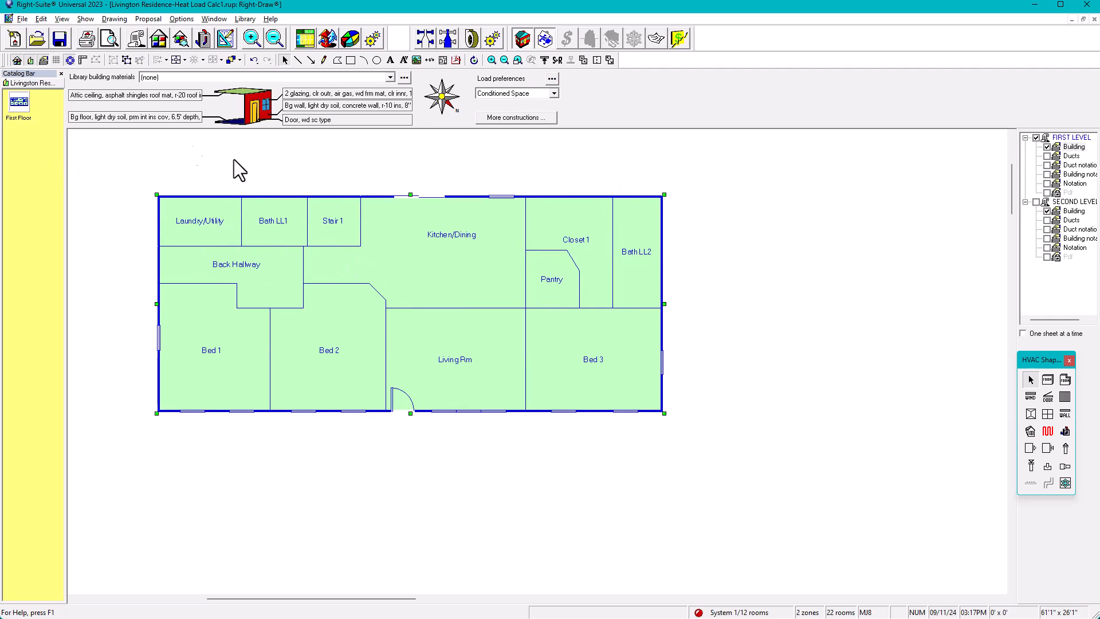
Step: Ungroup and regroup the first-level floor plan repeatedly, ending with it ungrouped and deselected
click(127, 60)
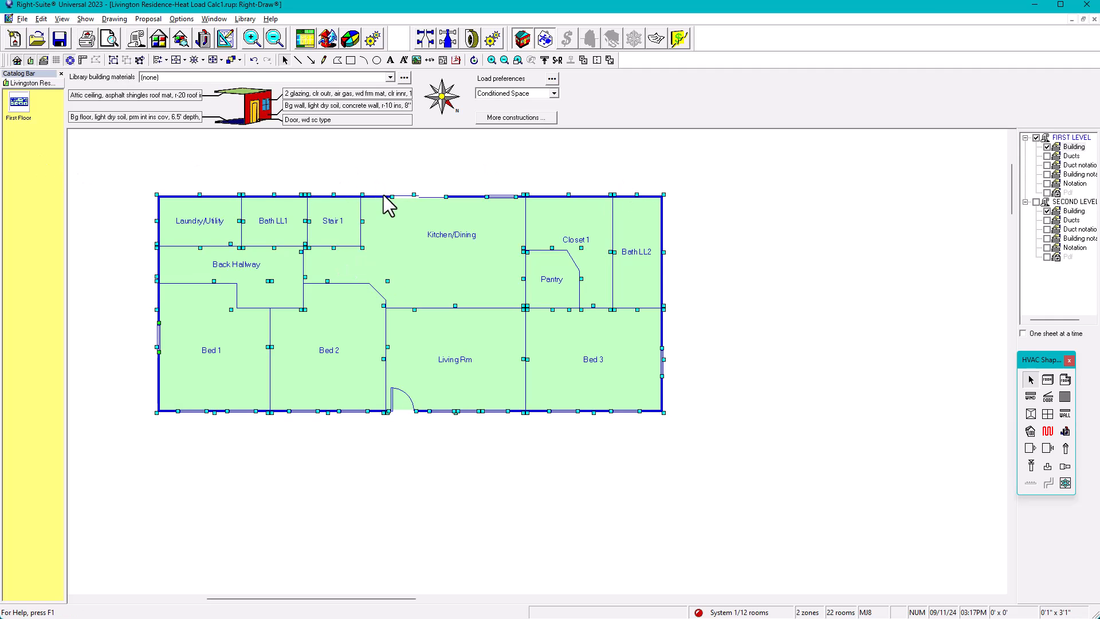
click(139, 60)
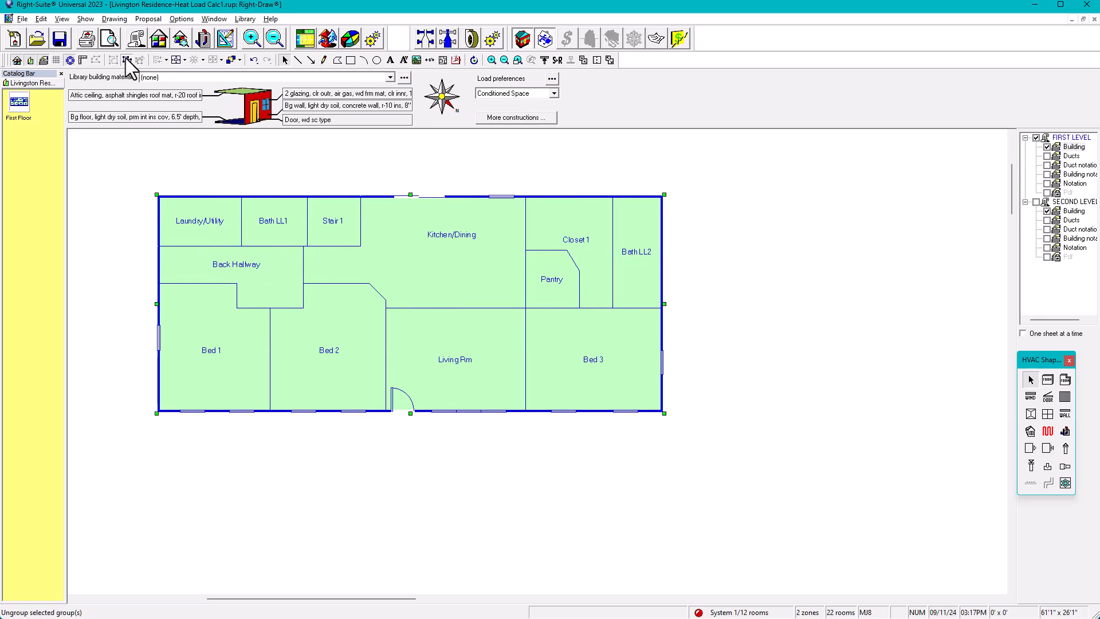
click(125, 58)
click(139, 59)
click(129, 57)
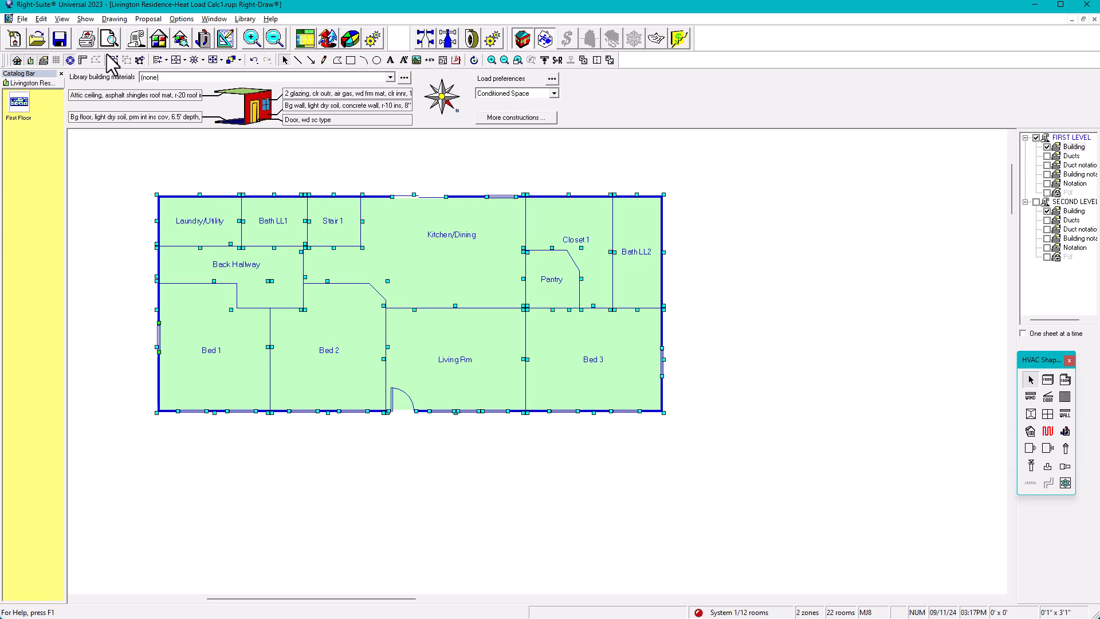
click(245, 175)
Step: With only the second-level sheet displayed, ungroup its floor plan and window-select all of its rooms and openings
click(1071, 211)
click(1023, 334)
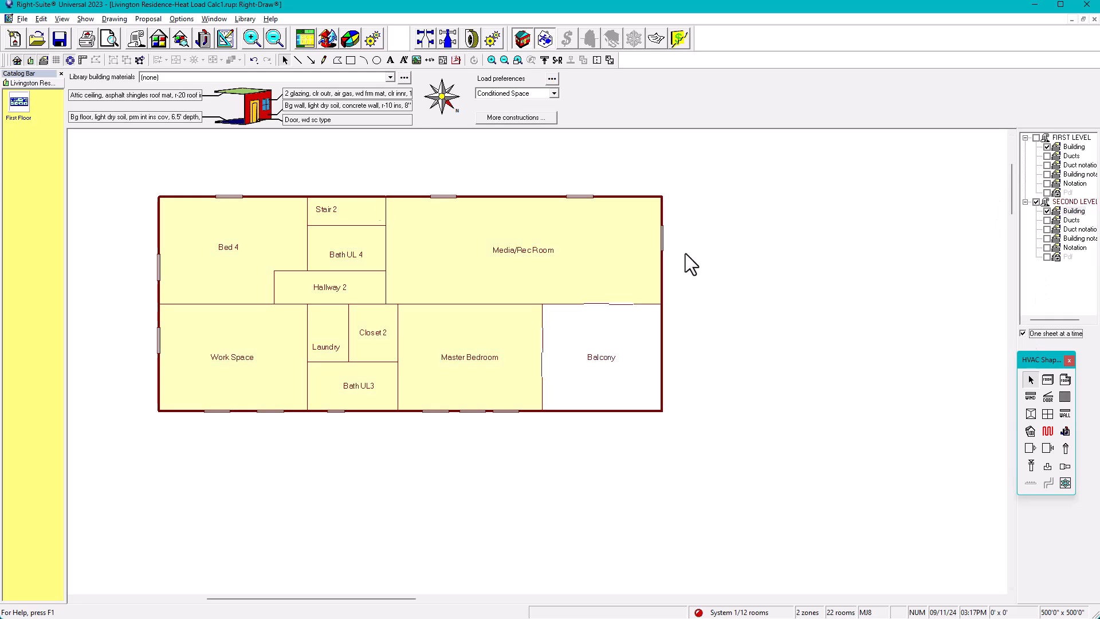
click(243, 248)
click(126, 61)
mouse_move(100, 157)
mouse_down()
mouse_move(139, 150)
mouse_move(809, 546)
mouse_move(778, 473)
mouse_up()
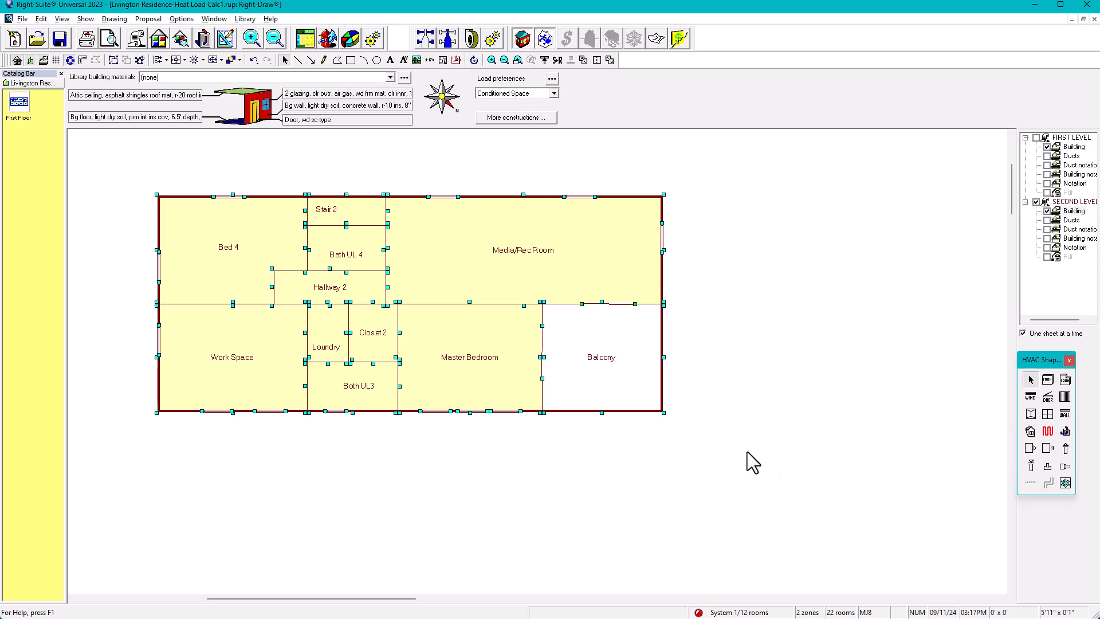
Step: Paste the selected second-level floor plan into the catalog and name the entry "Second Floor"
click(27, 153)
right_click(28, 152)
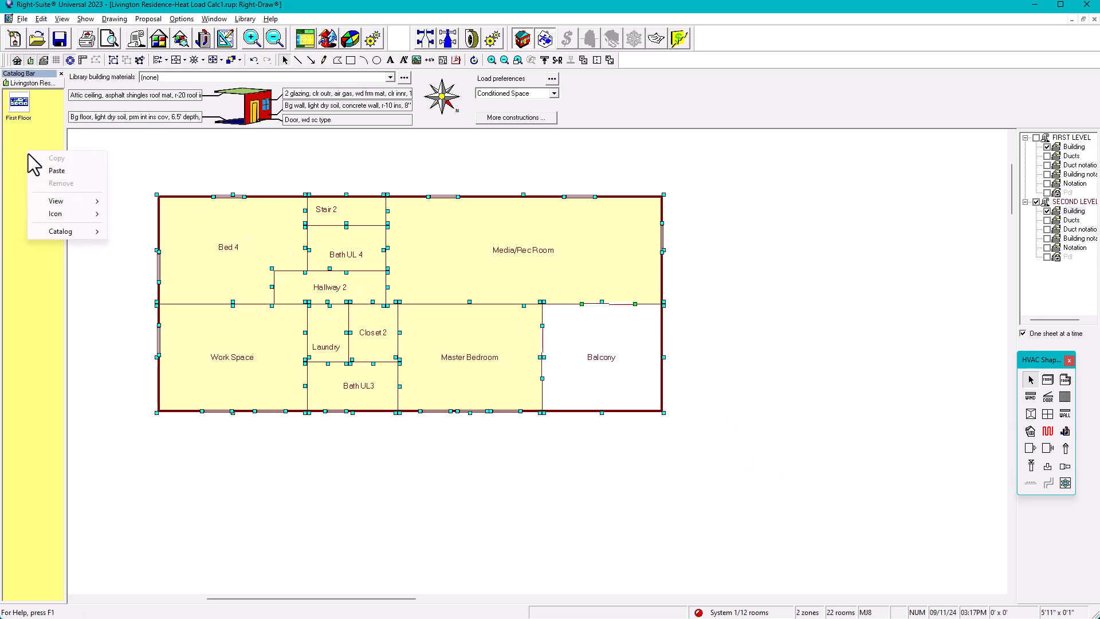
click(63, 175)
click(48, 118)
text(Second Floor)
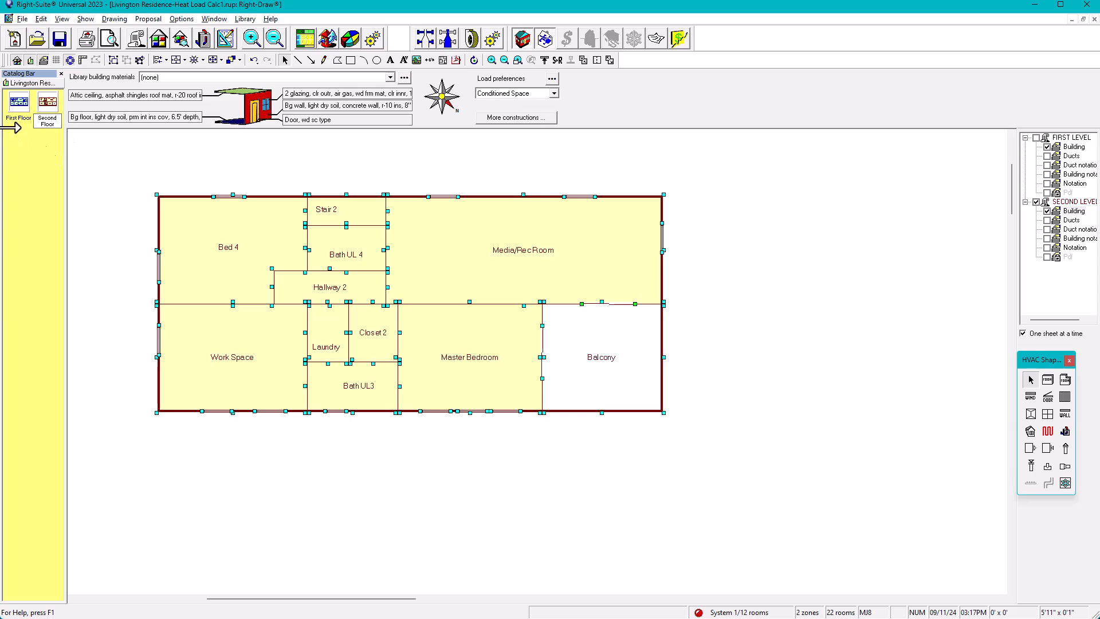
click(216, 167)
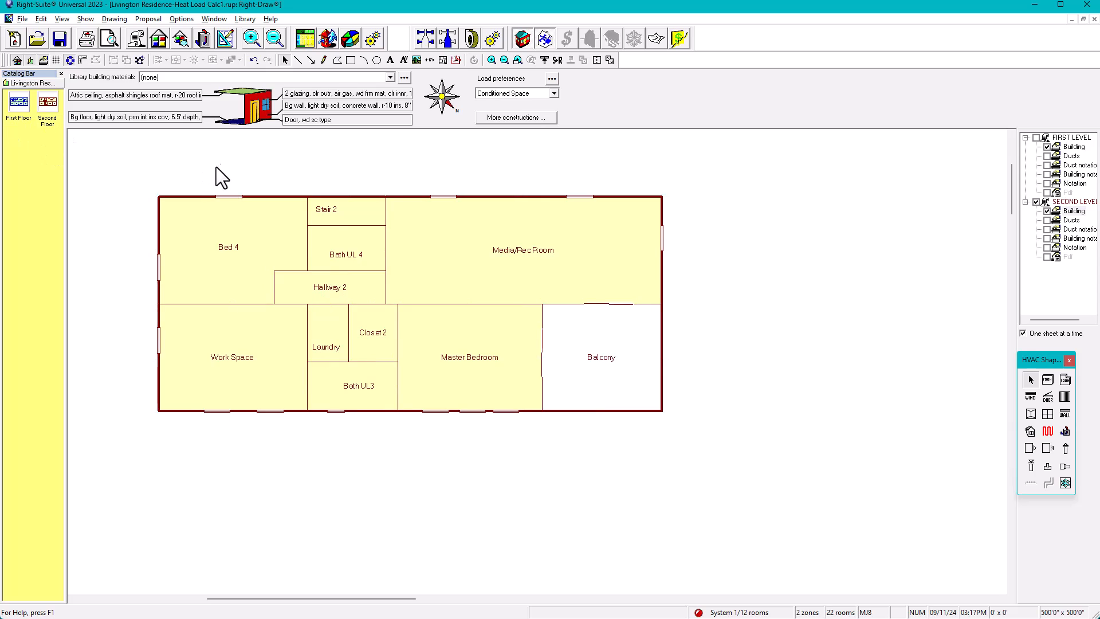
Step: Save the current project and create a new project from the default.rut template
click(59, 39)
click(23, 19)
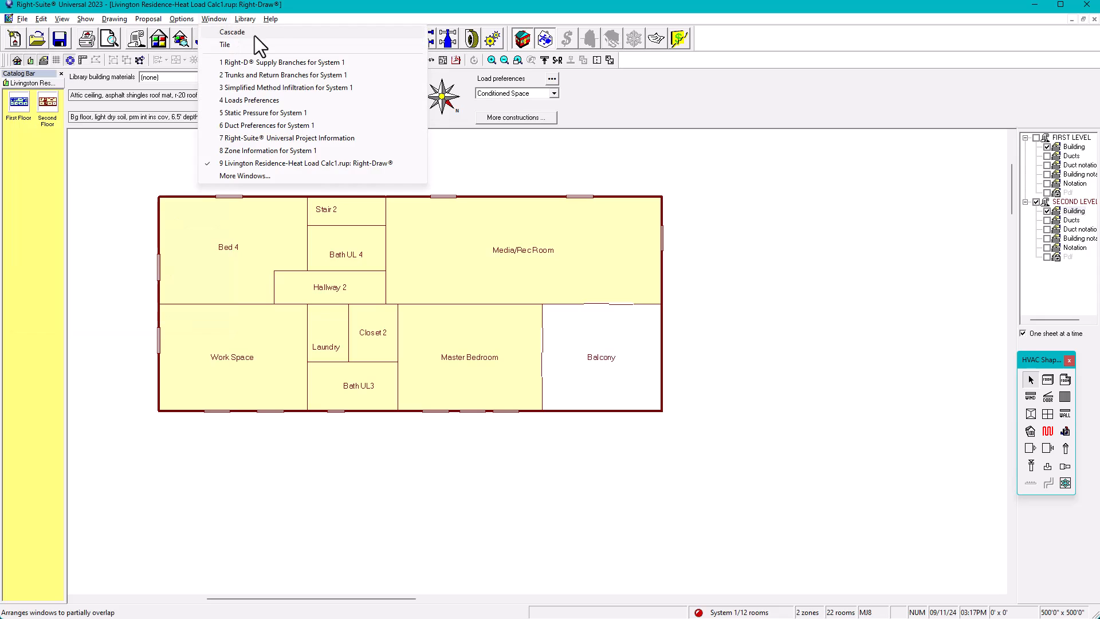
mouse_move(203, 36)
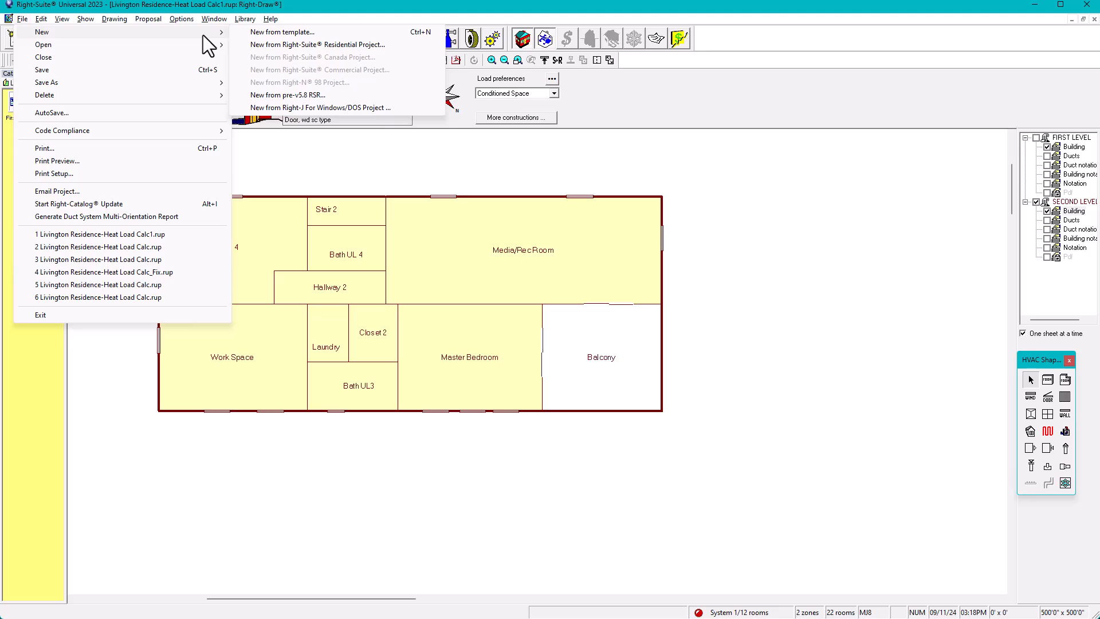
click(271, 33)
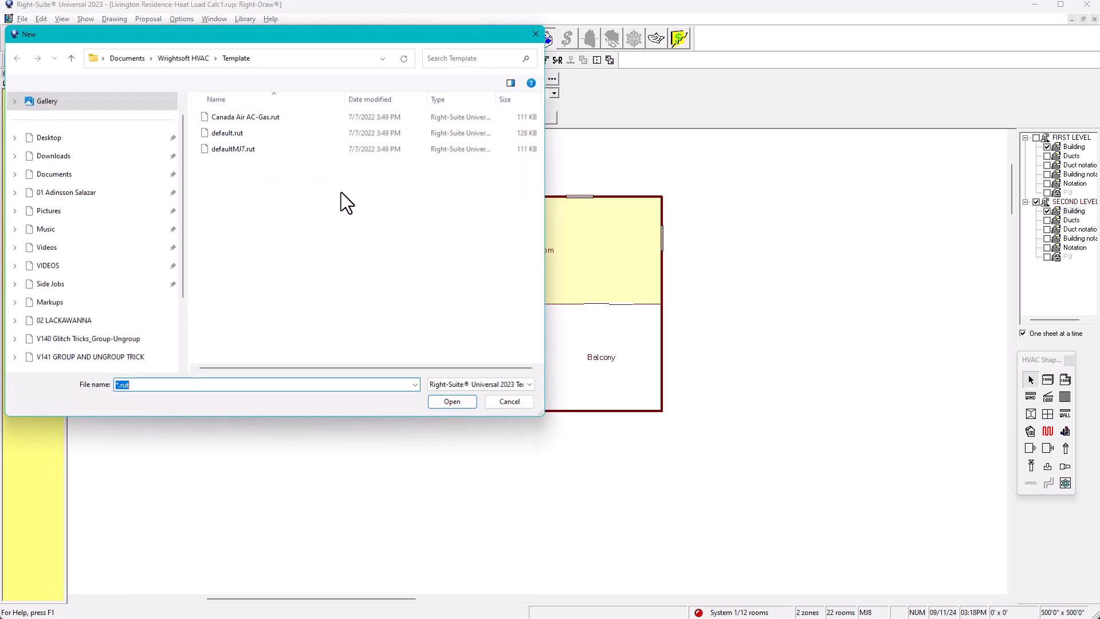
click(227, 133)
click(450, 403)
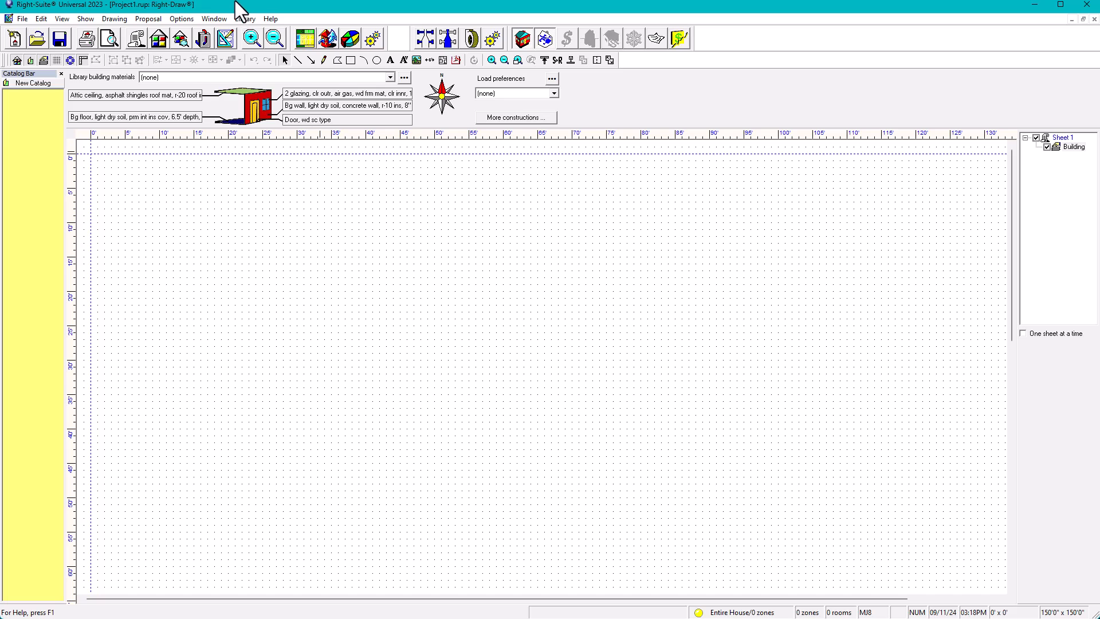
Step: Hide the drawing rulers and open the catalog file "Livingston Residence -Transfer doc1.cat" from Downloads
click(84, 60)
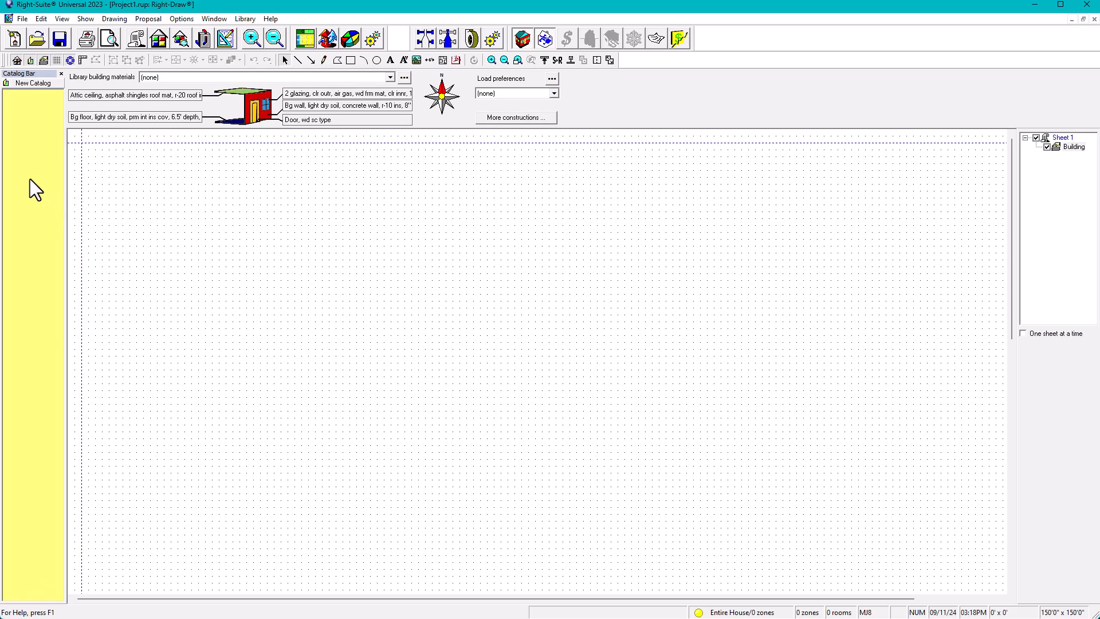
right_click(41, 217)
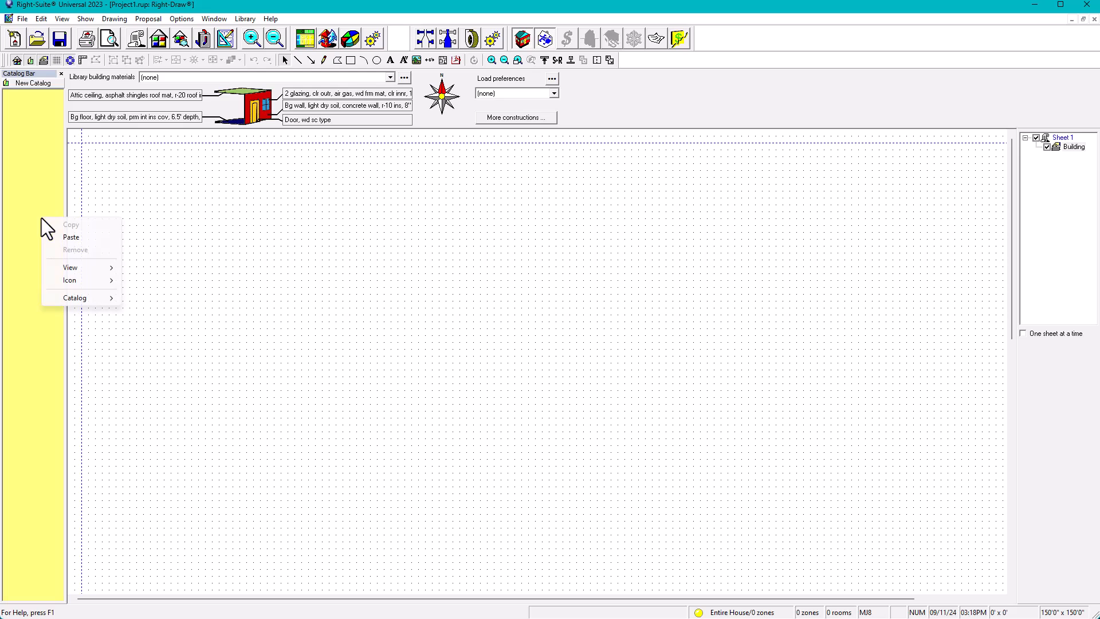
mouse_move(83, 297)
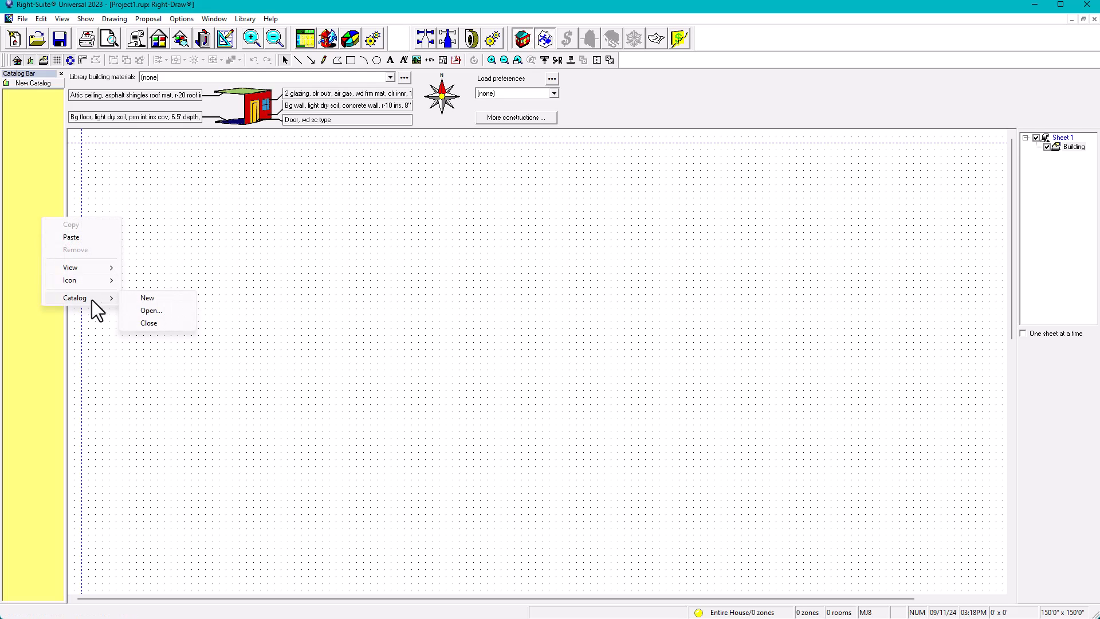
click(149, 312)
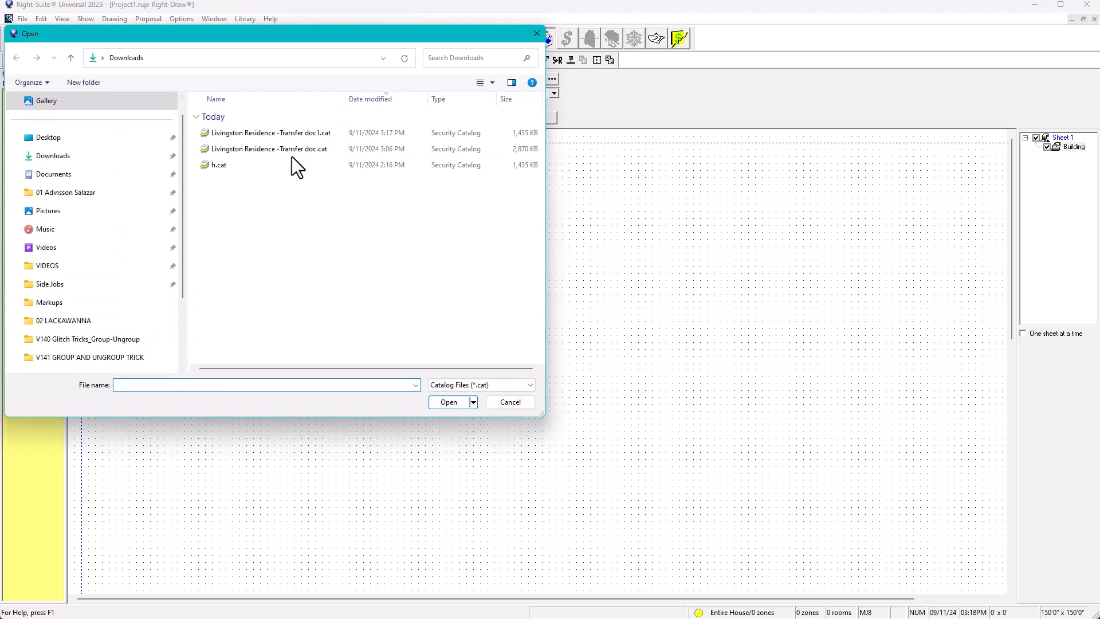
click(285, 133)
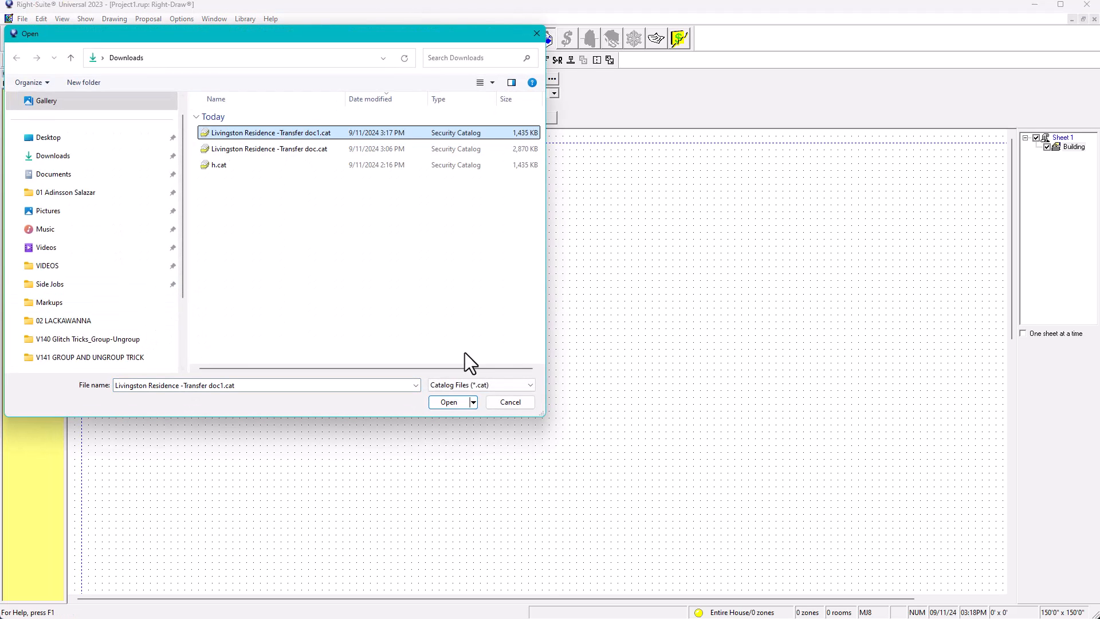
click(452, 402)
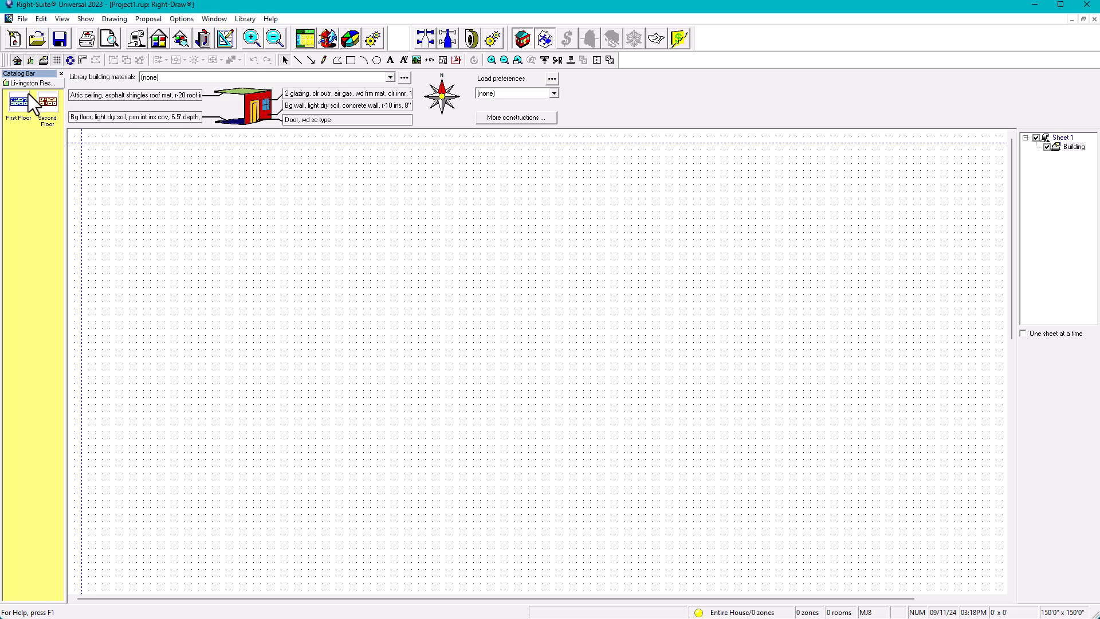
Step: Place the First Floor catalog entry on Sheet 1 of the new project and group its rooms and openings
drag(23, 108, 430, 256)
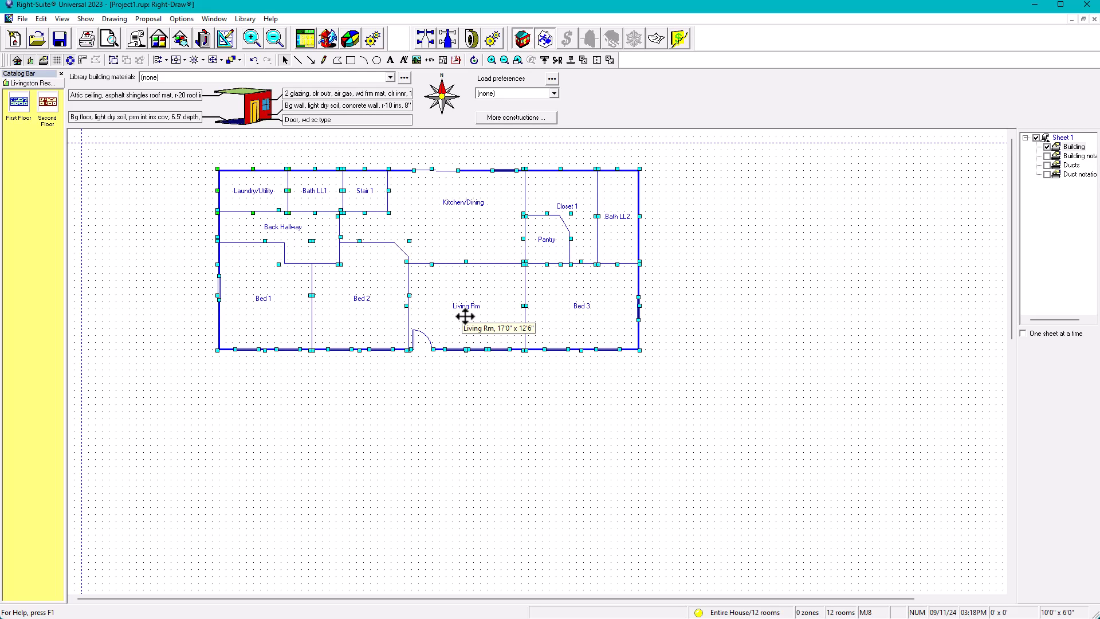
click(113, 61)
click(736, 292)
scroll(505, 200, up, 3)
middle_drag(505, 199, 550, 251)
scroll(525, 264, down, 1)
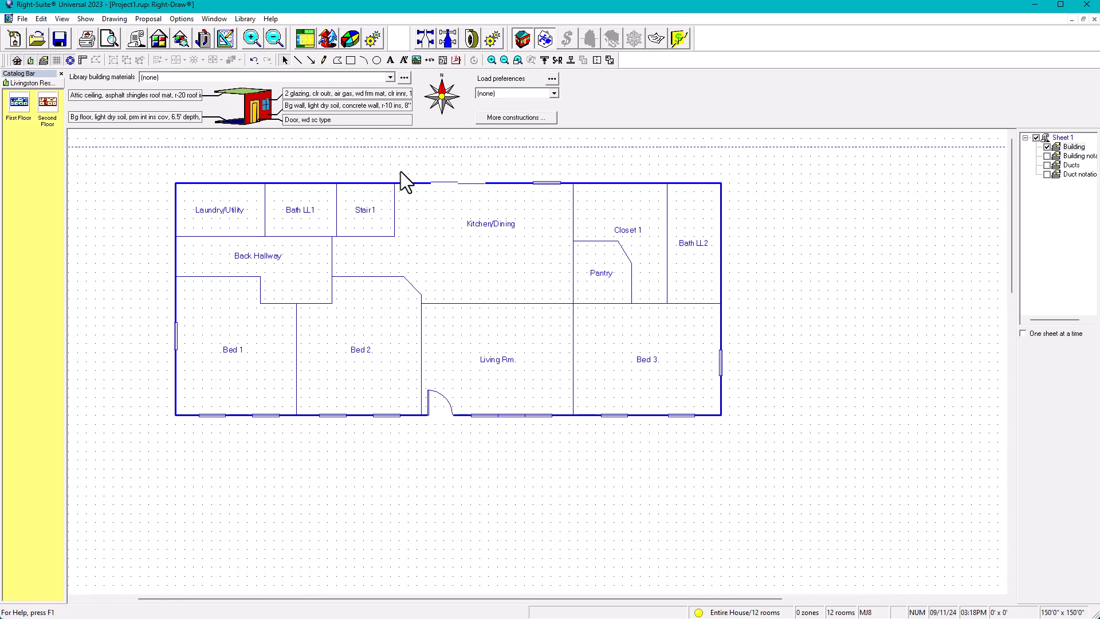
Step: Turn off the drawing grid and add a building-level sheet named "Second Floor" with an elevation of 9 ft
click(56, 60)
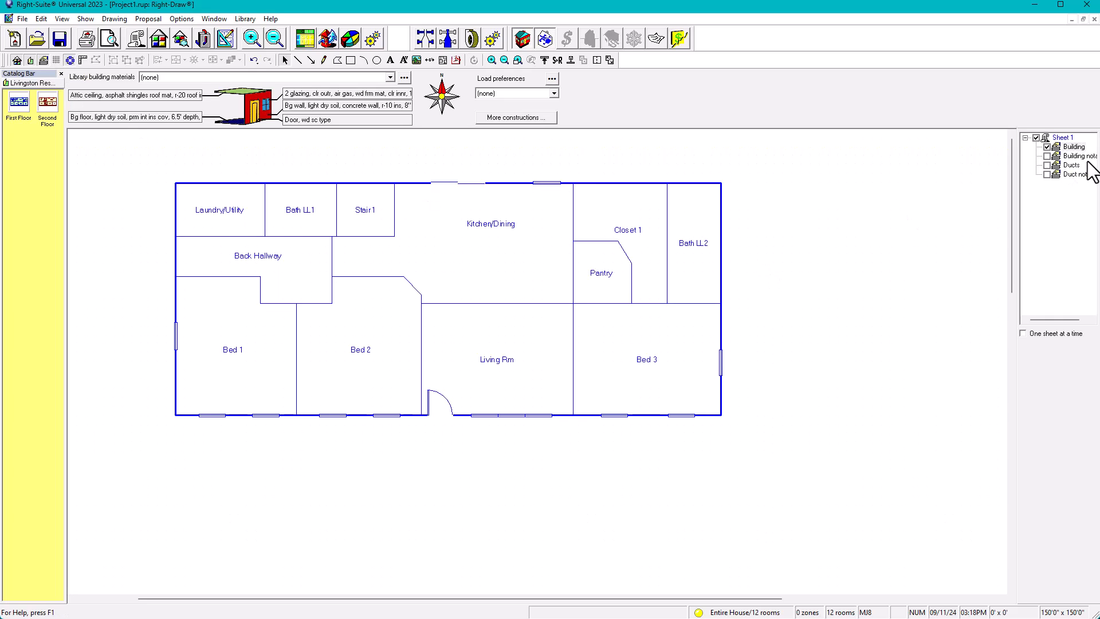
right_click(1040, 195)
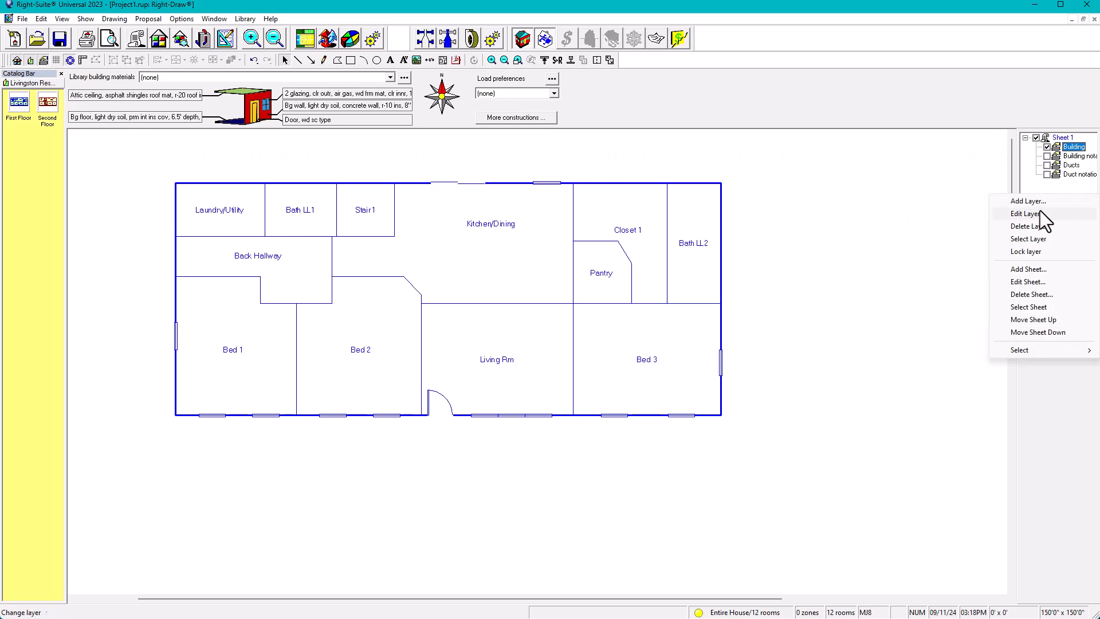
click(1025, 269)
text(Second Floor)
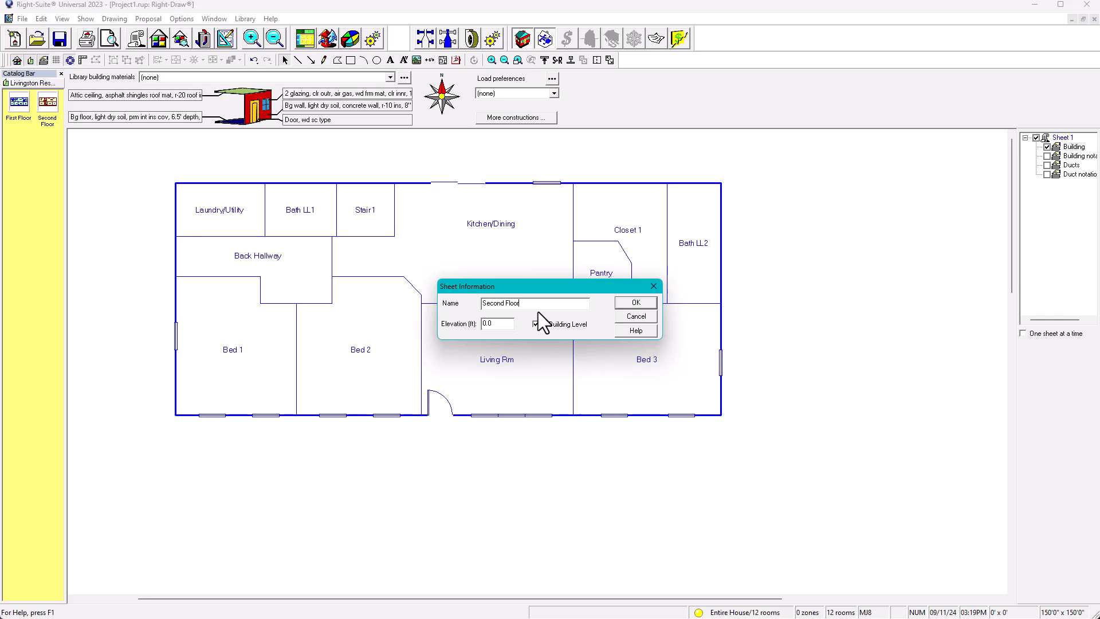
key(Tab)
text(9)
click(642, 303)
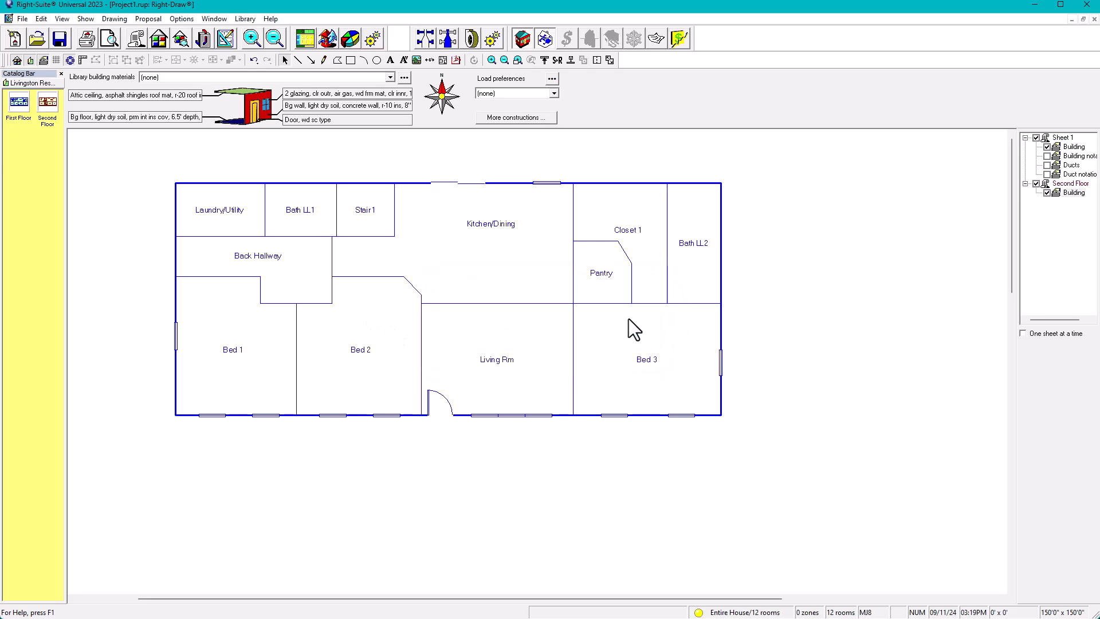
Step: With Sheet 1 hidden, place the Second Floor catalog entry on the Second Floor sheet and group it
click(1036, 139)
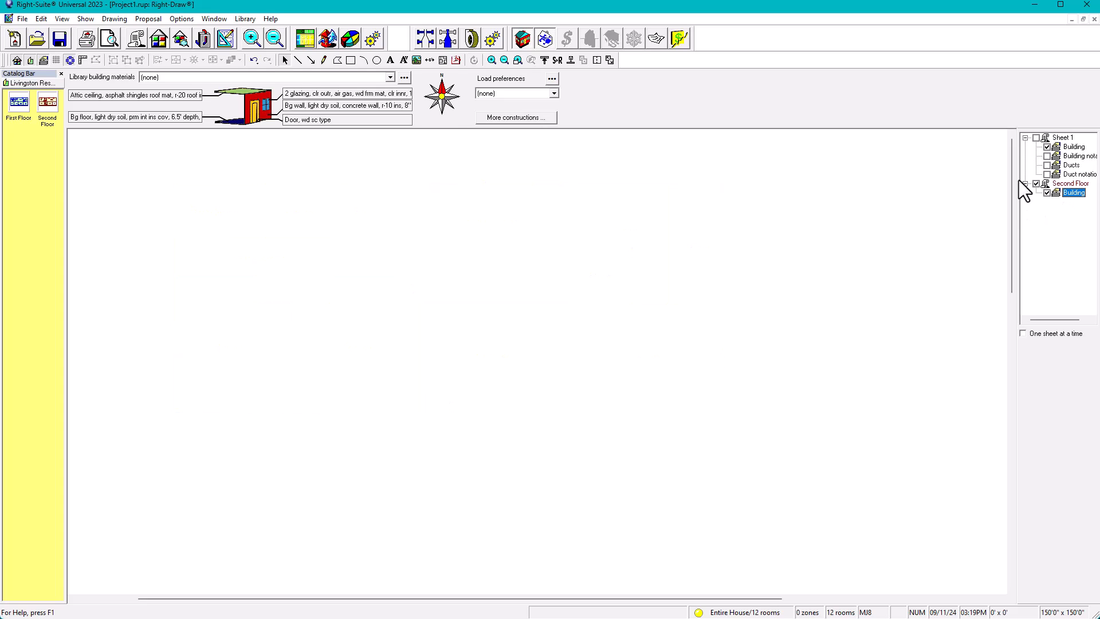
click(48, 103)
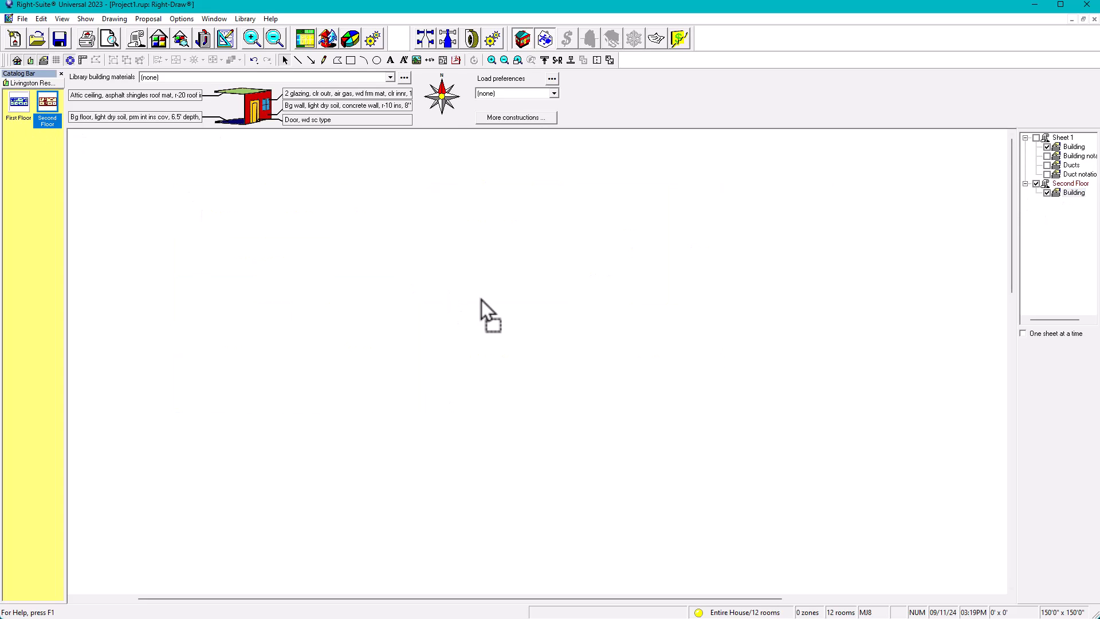
drag(482, 301, 481, 301)
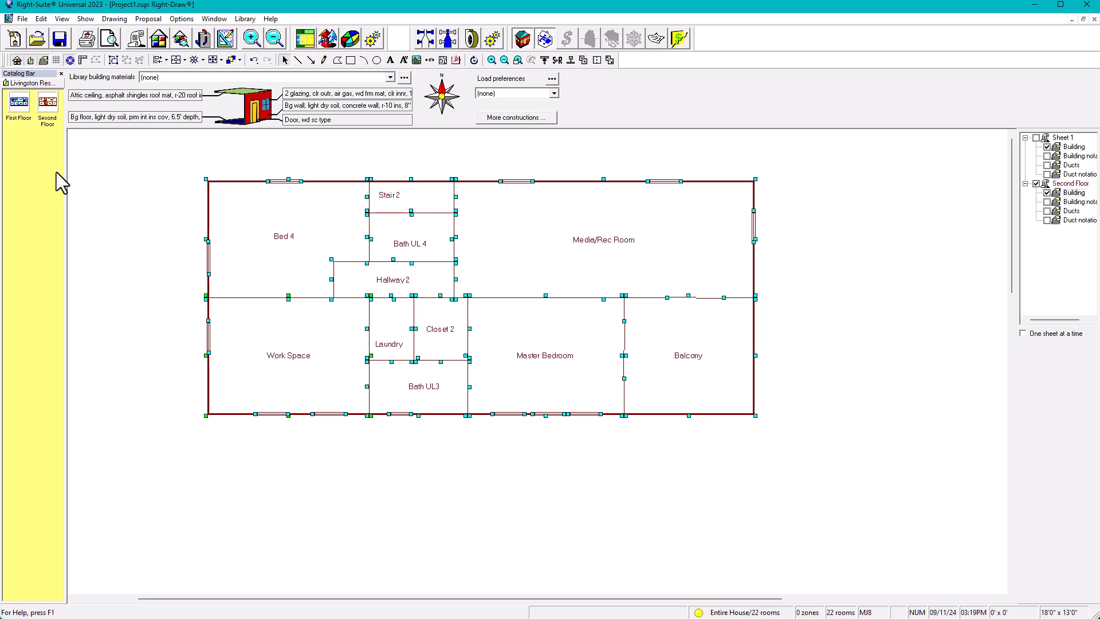
click(113, 60)
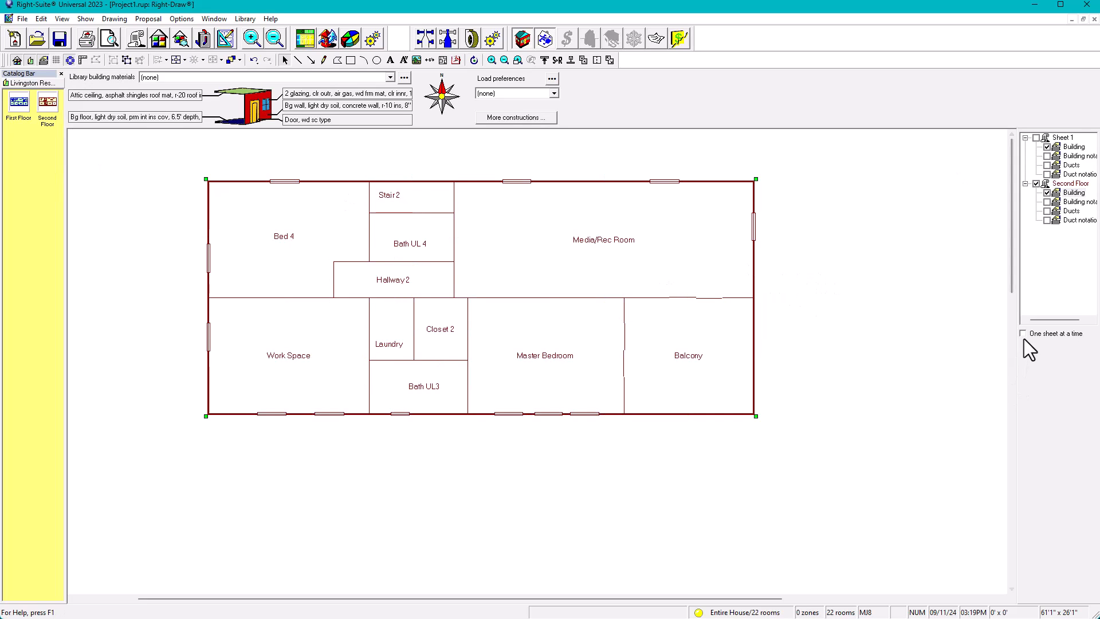
Step: Display Sheet 1 as well and move the grouped second-floor plan to align with the first-floor outline
click(1063, 138)
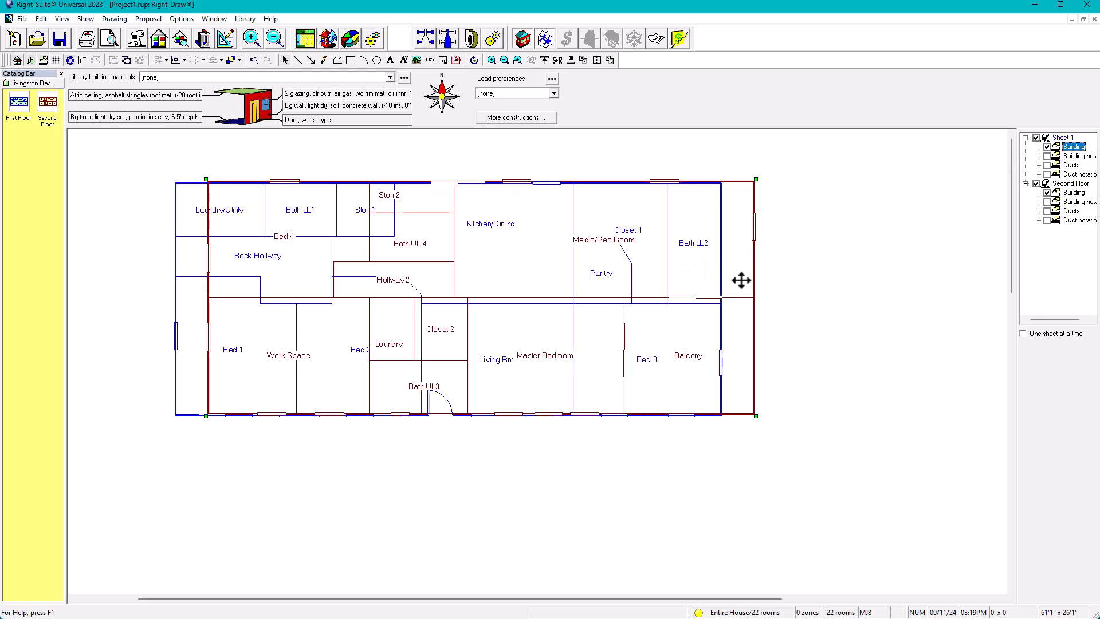
drag(724, 278, 711, 285)
click(754, 310)
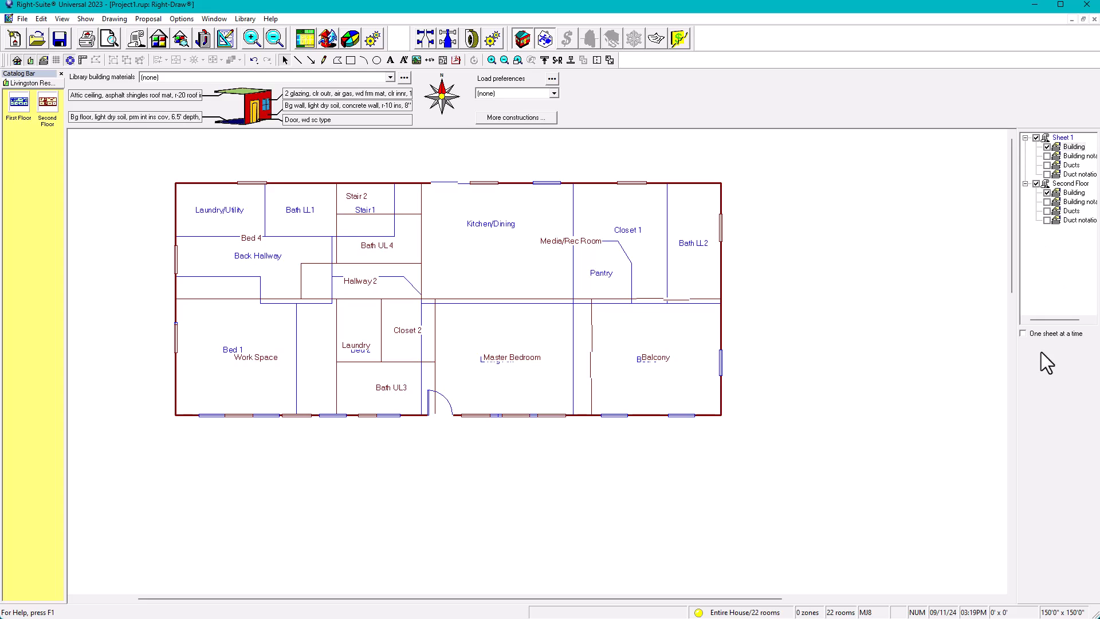
Step: With one sheet displayed at a time, rename Sheet 1 to "First Floor" and switch to the Second Floor sheet
click(1023, 333)
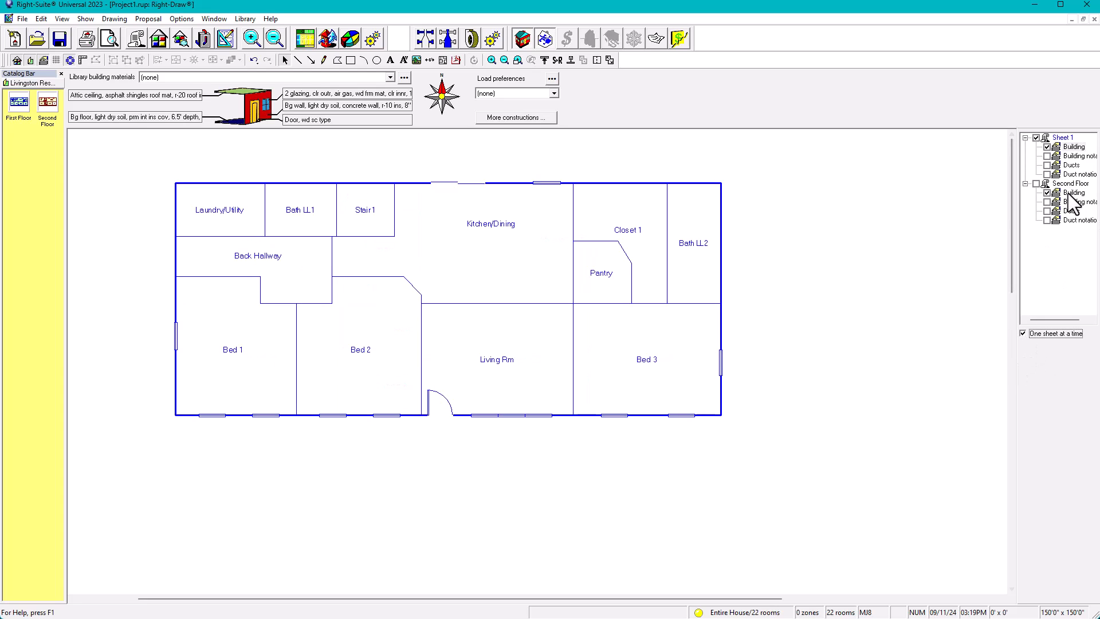
right_click(1057, 139)
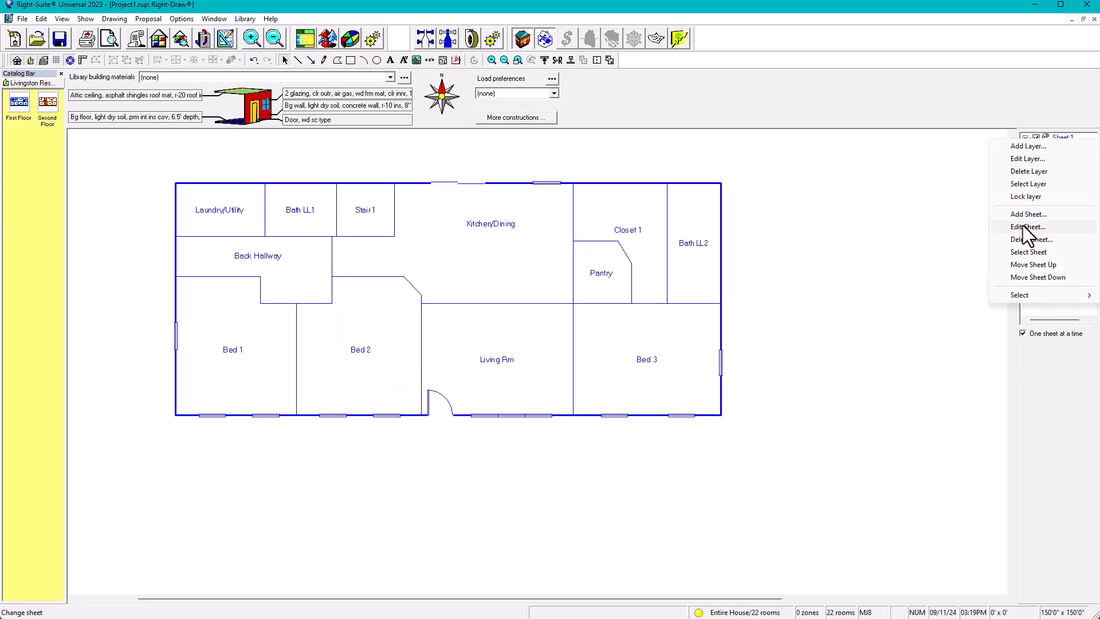
click(1024, 227)
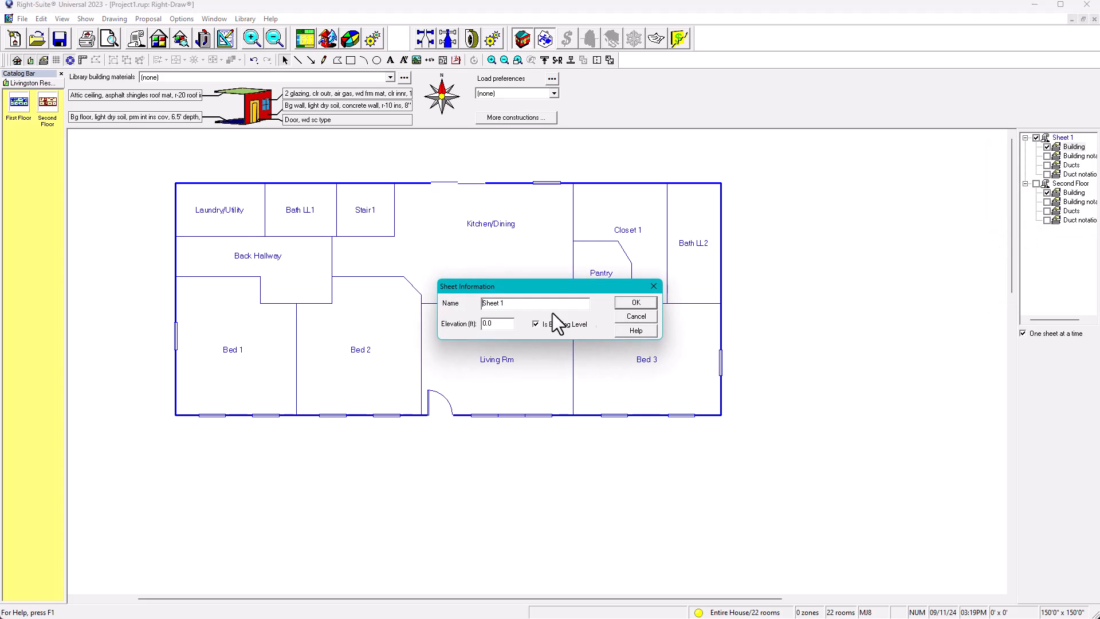
text(First Floor)
click(636, 304)
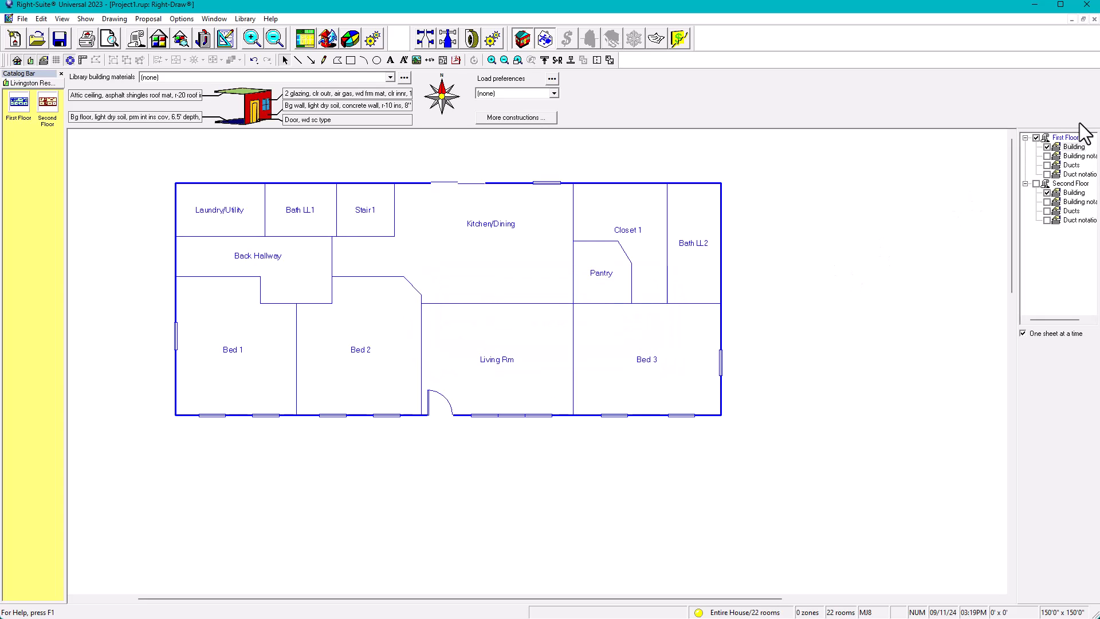
click(1072, 193)
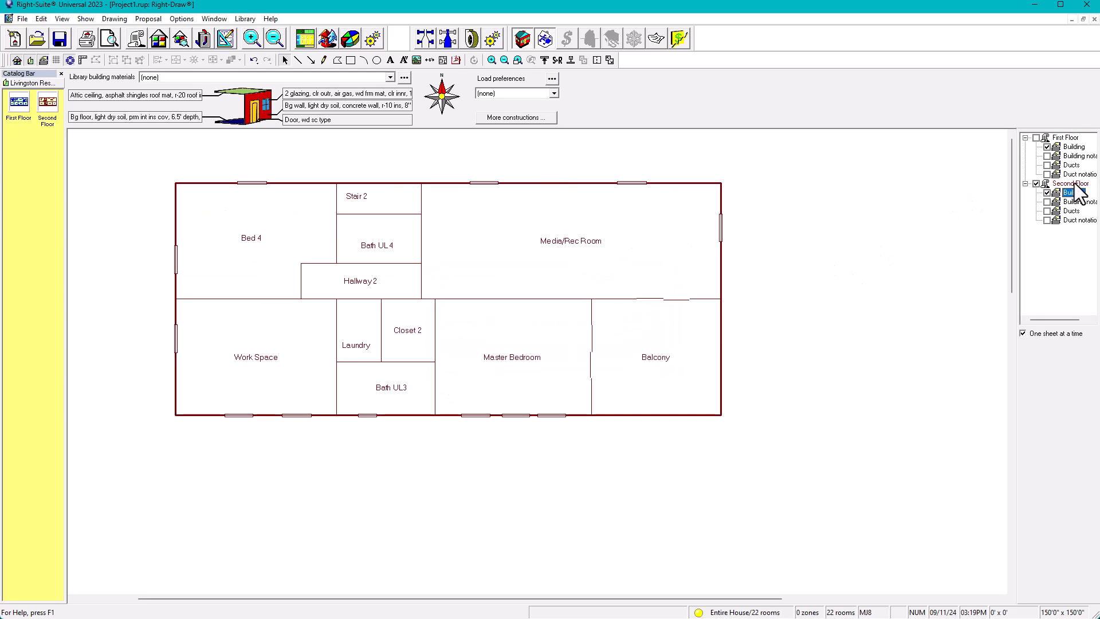
Step: Switch between the First Floor and Second Floor sheets to compare the position and outline of the two plans
click(1063, 141)
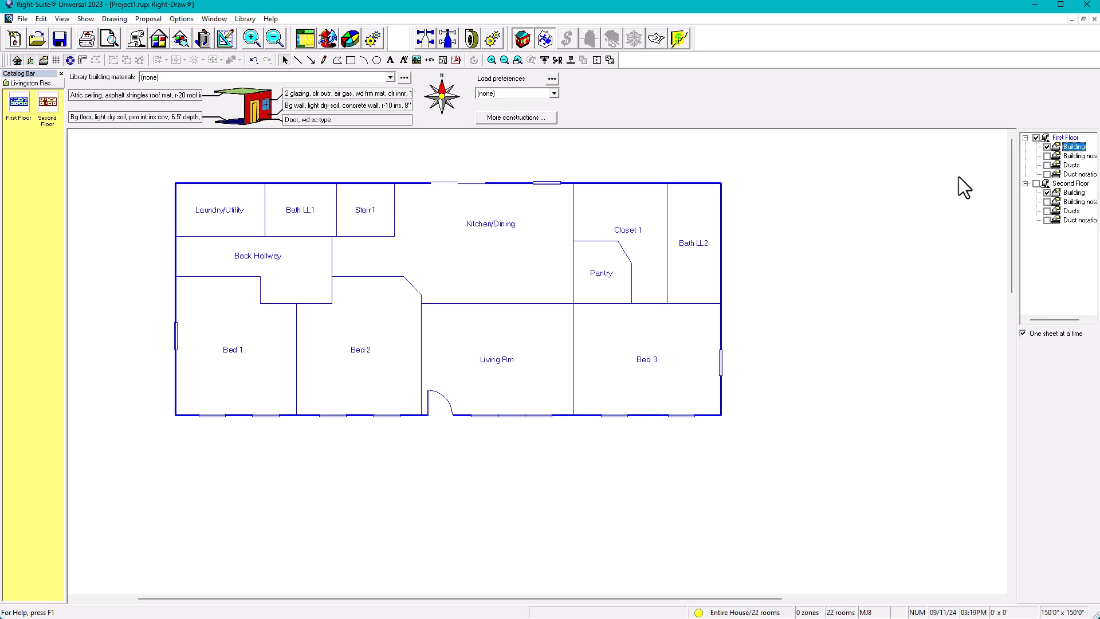
scroll(335, 256, up, 2)
middle_drag(335, 256, 352, 280)
scroll(363, 284, down, 3)
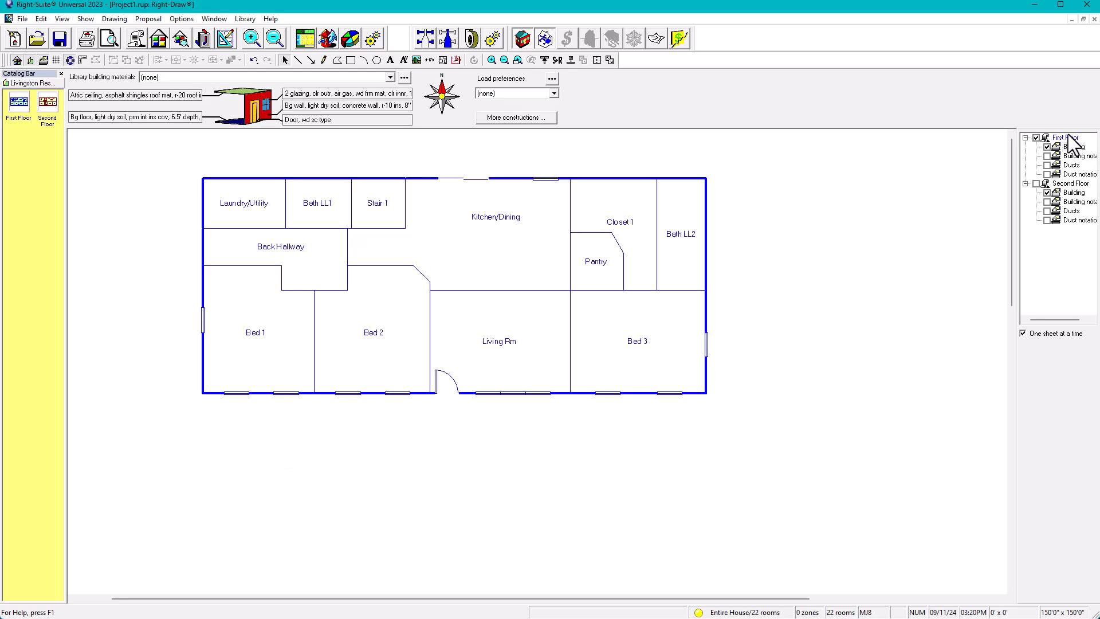
click(1062, 185)
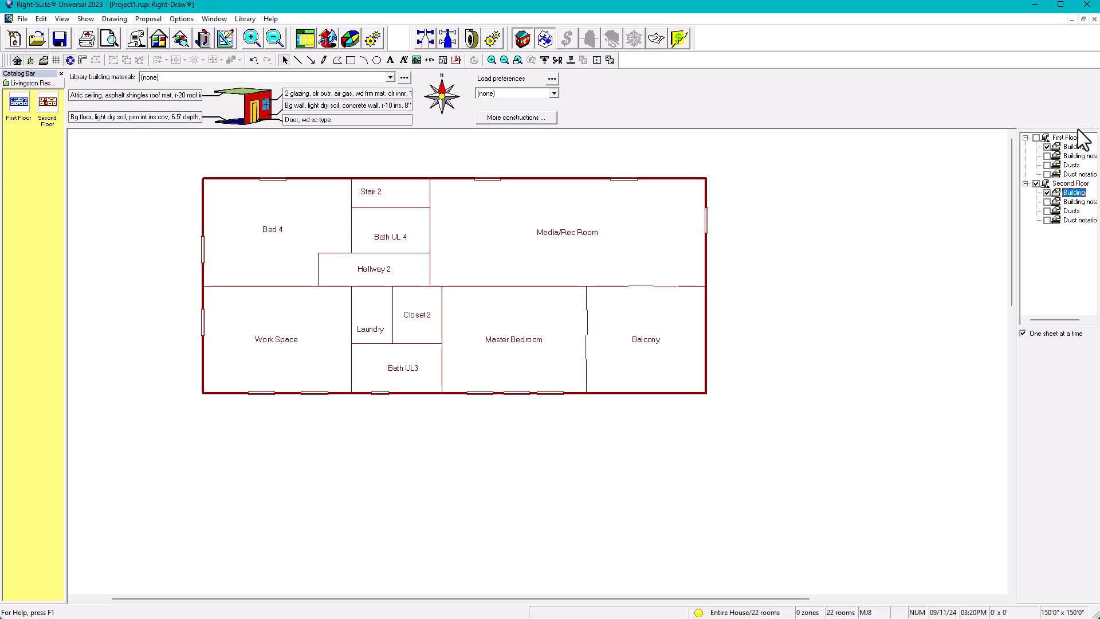
click(1070, 147)
click(1072, 192)
click(1067, 143)
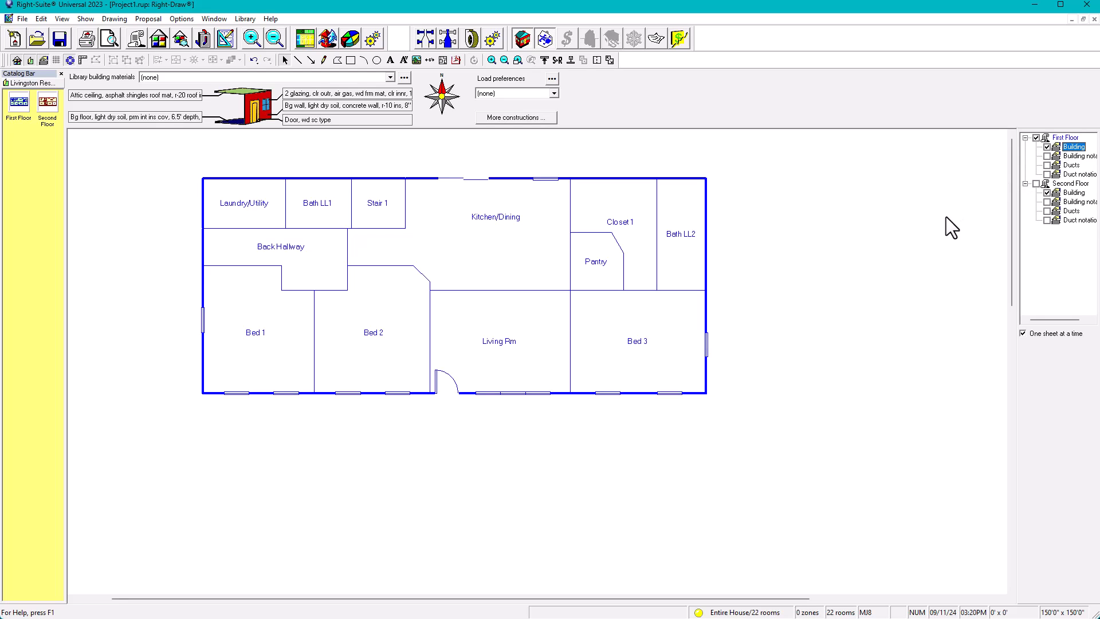
Step: Select the entire plan on the First Floor and Second Floor sheets in turn, and return to the First Floor sheet
click(904, 232)
drag(170, 158, 742, 431)
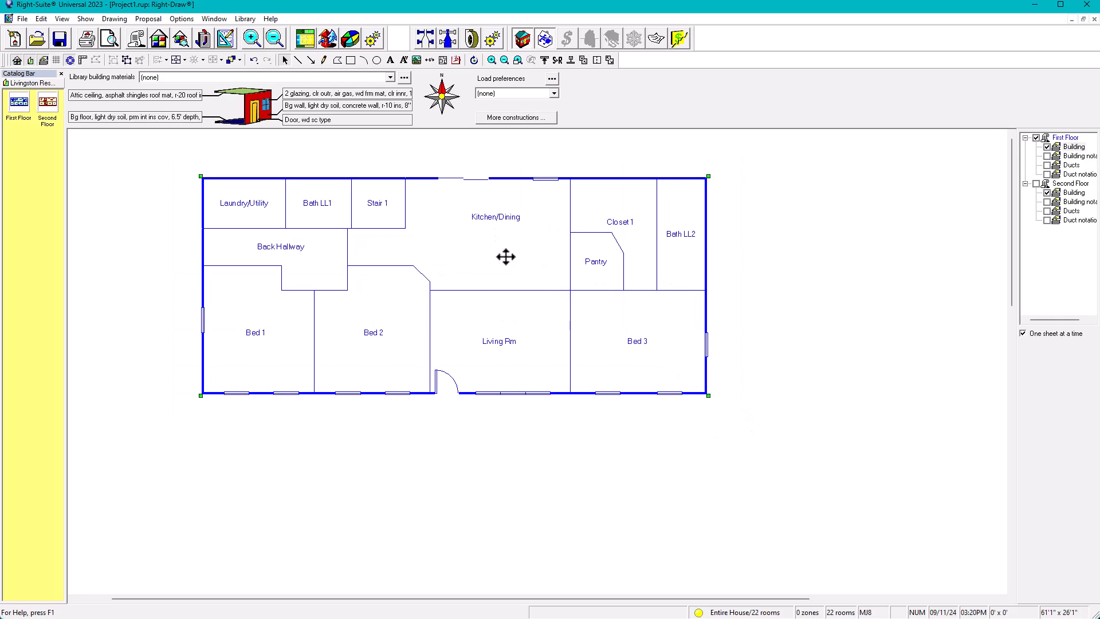
click(1075, 193)
drag(170, 166, 729, 408)
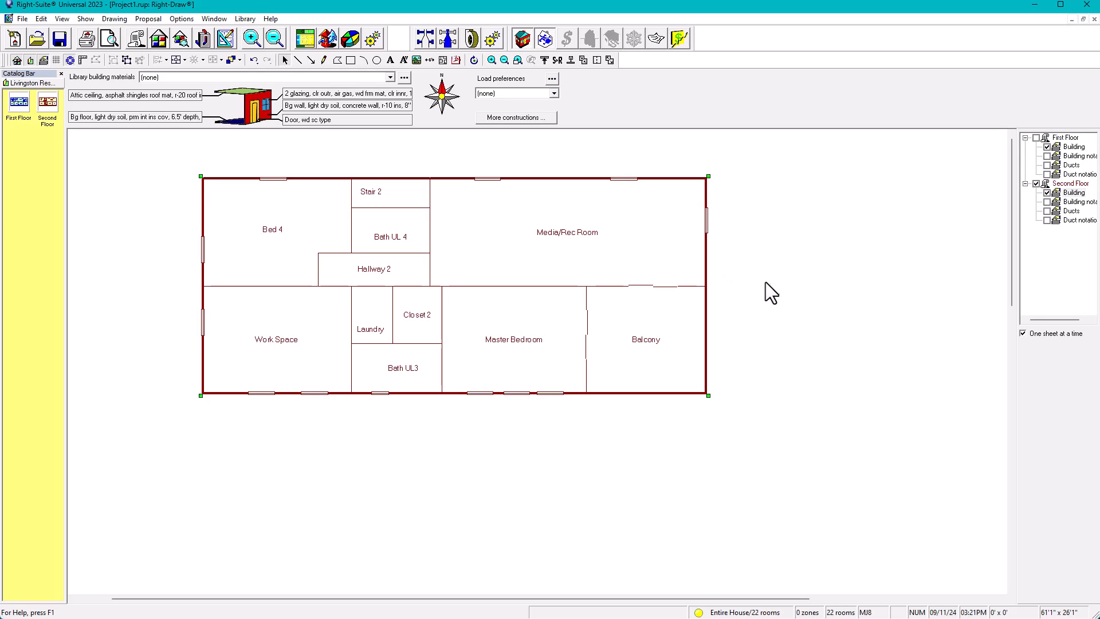
click(1072, 147)
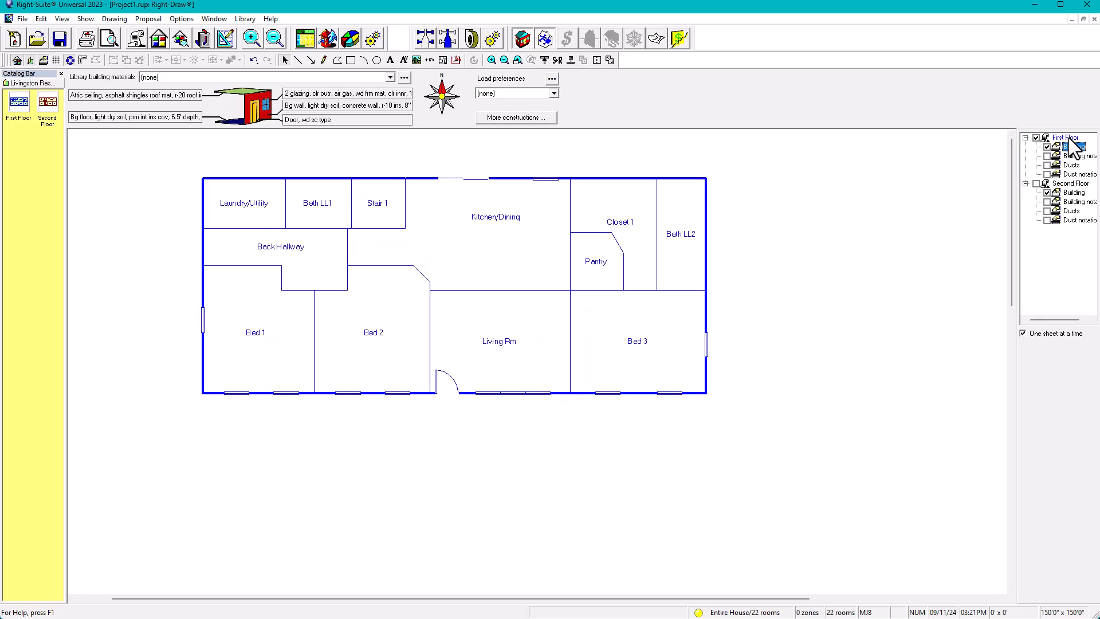
click(1066, 193)
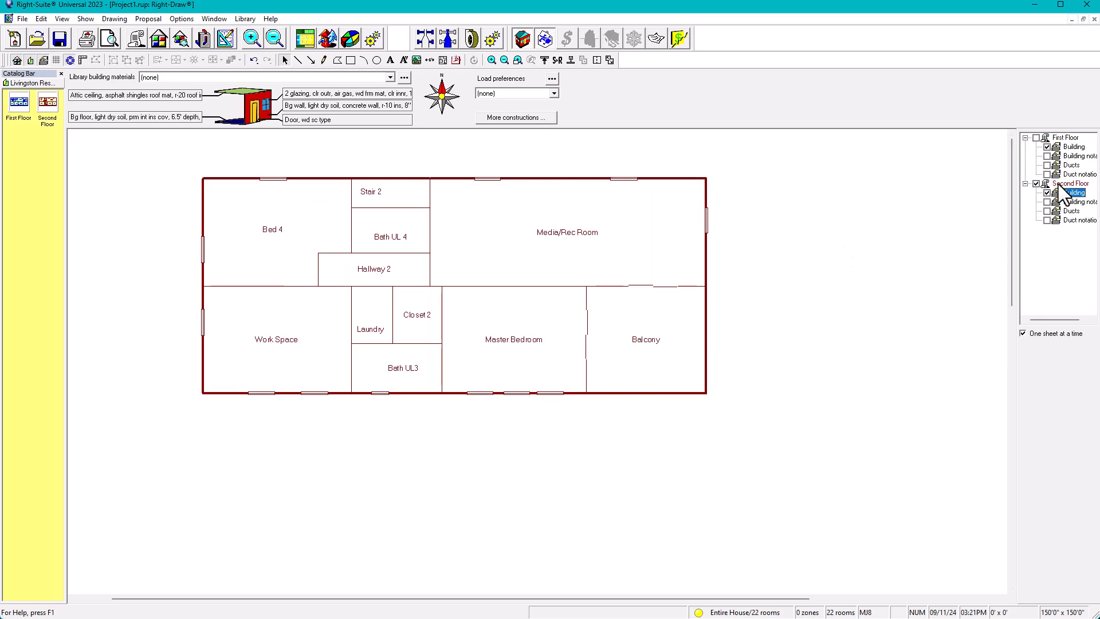
click(1063, 144)
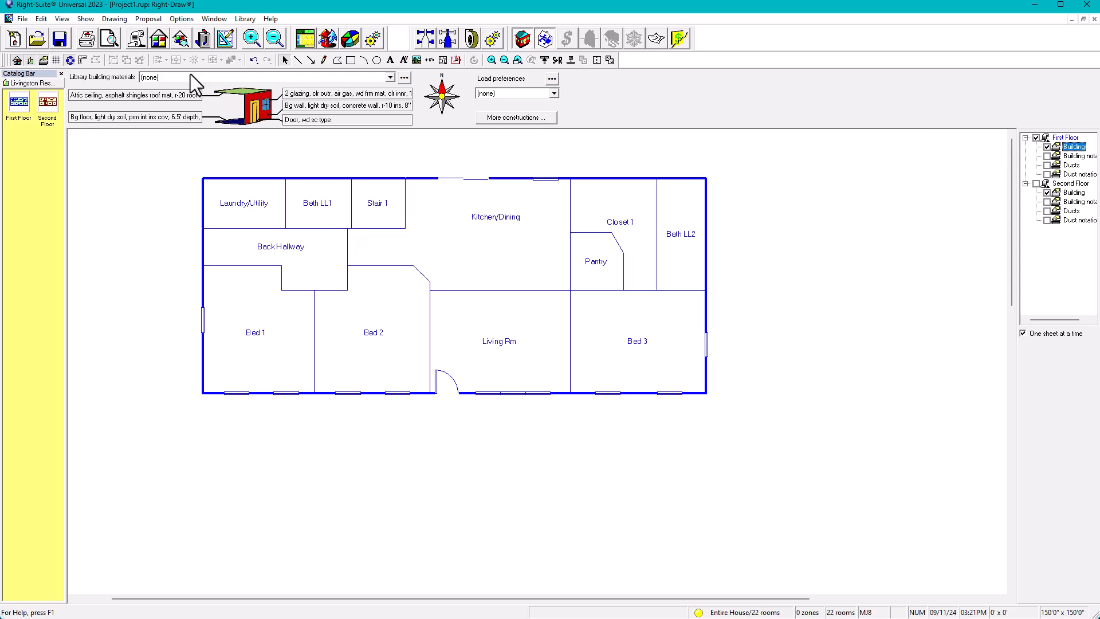
Step: Open the Multizone Tree, enlarge it to review the full room list of the entire house, and close it
click(160, 39)
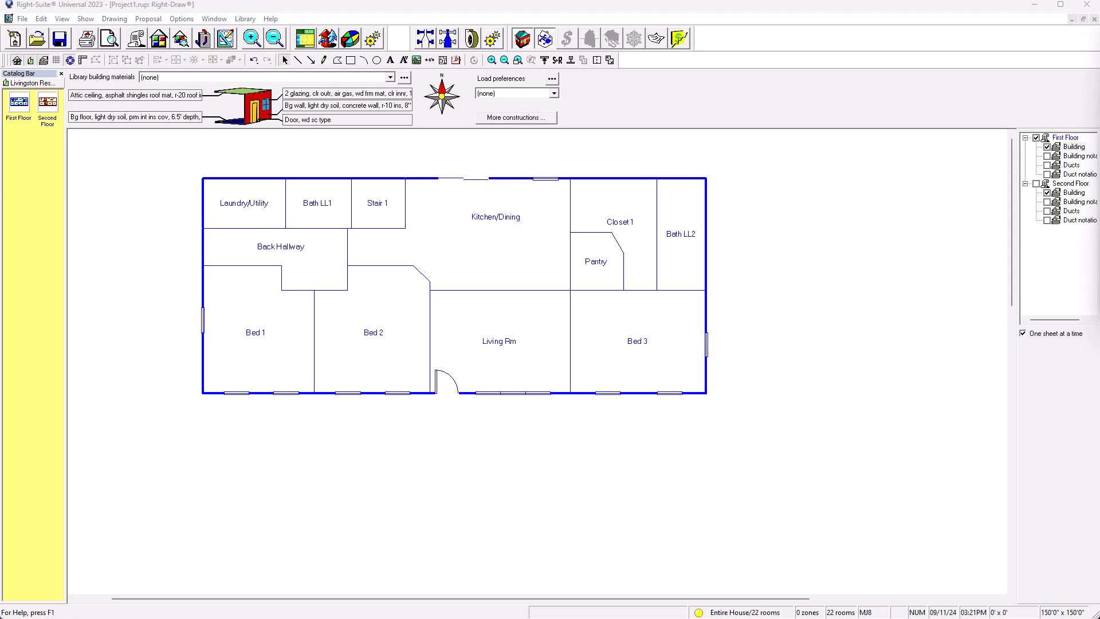
drag(94, 229, 91, 154)
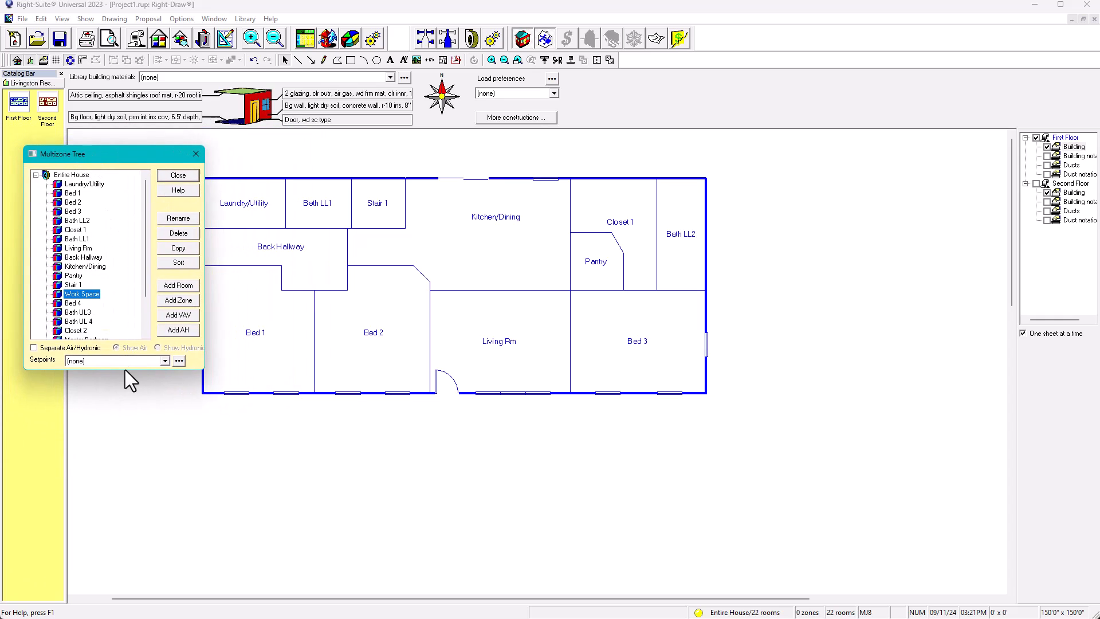
drag(127, 368, 156, 455)
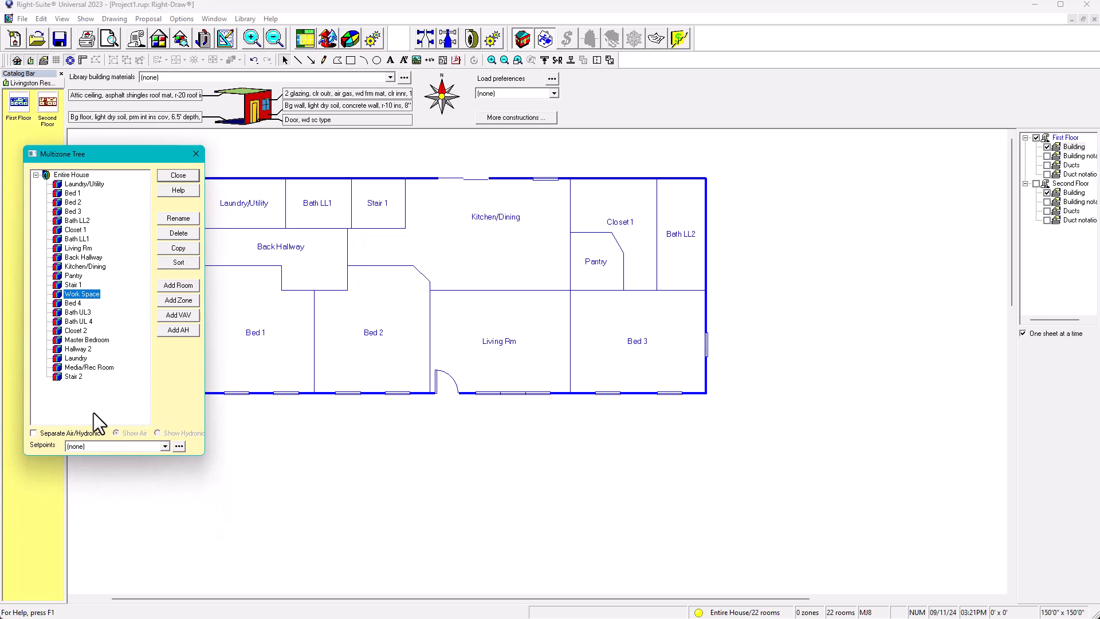
click(195, 154)
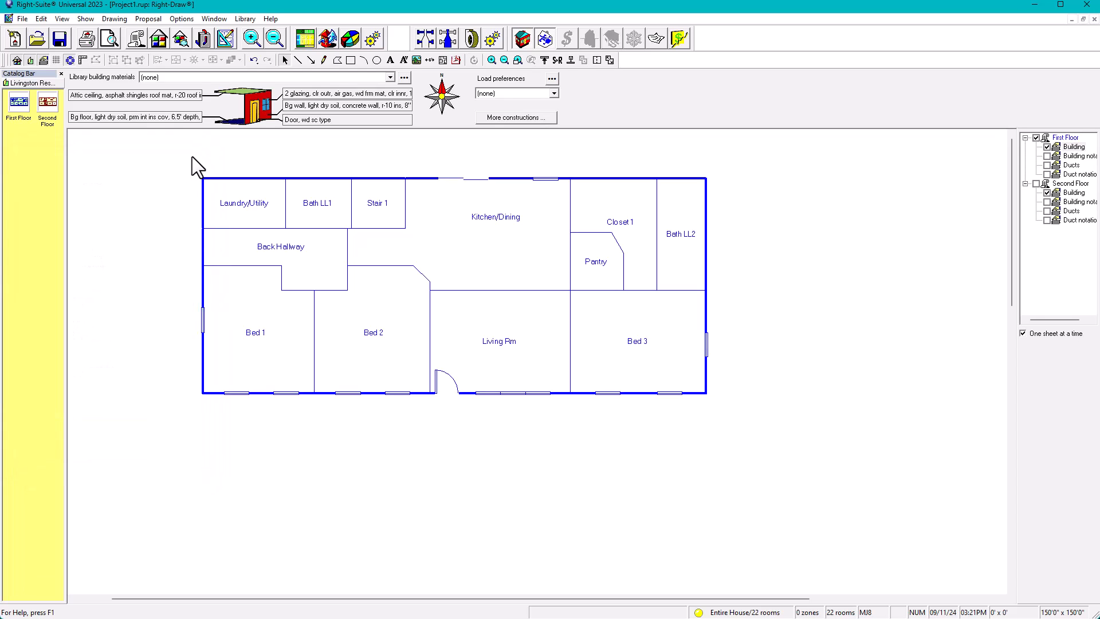